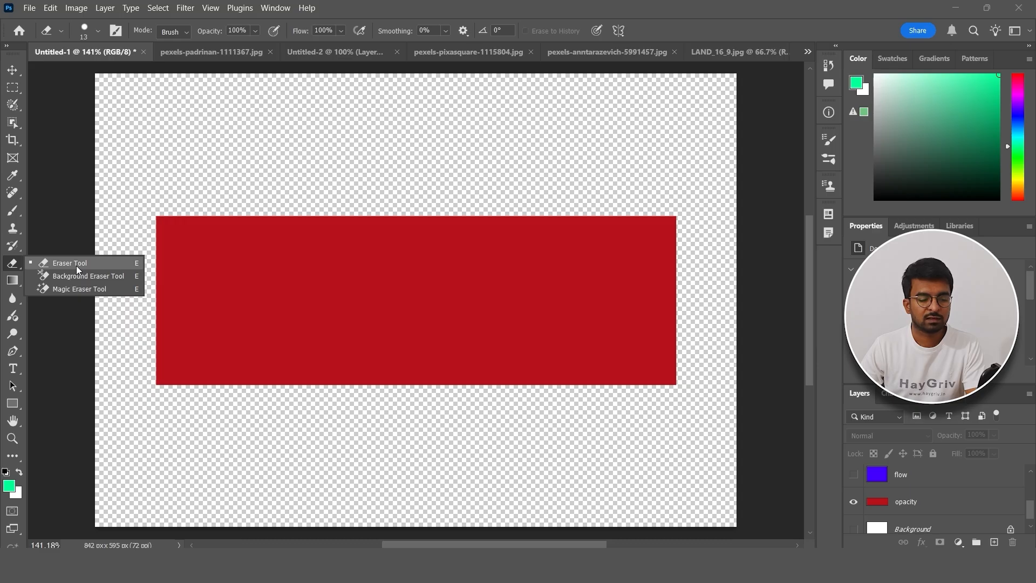
- On the opacity layer, erase a vertical strip near the red rectangle's left end with the Eraser tool at size 90
{"action": "left_click", "coordinate": [237, 216]}
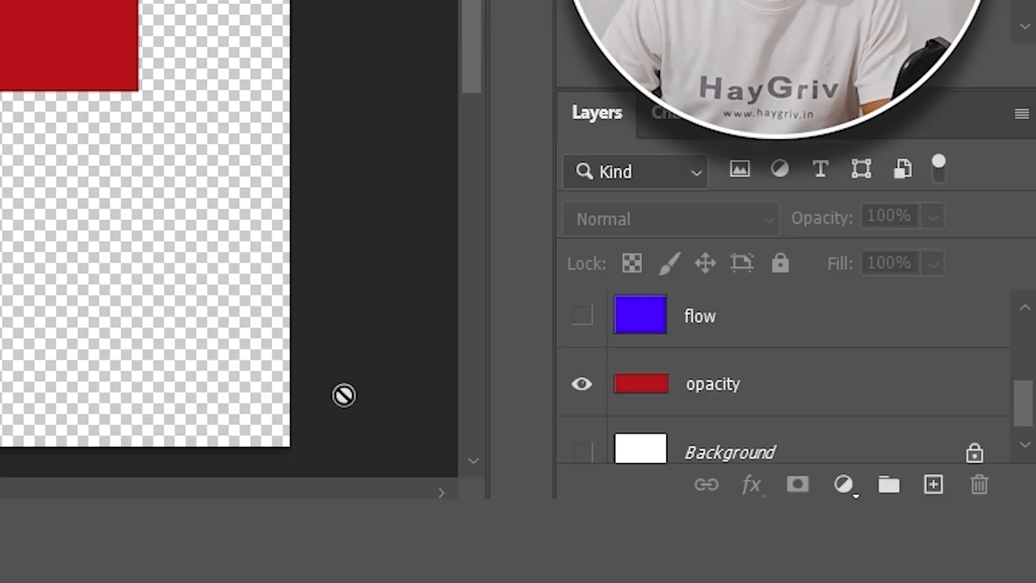
{"action": "left_click", "coordinate": [720, 401]}
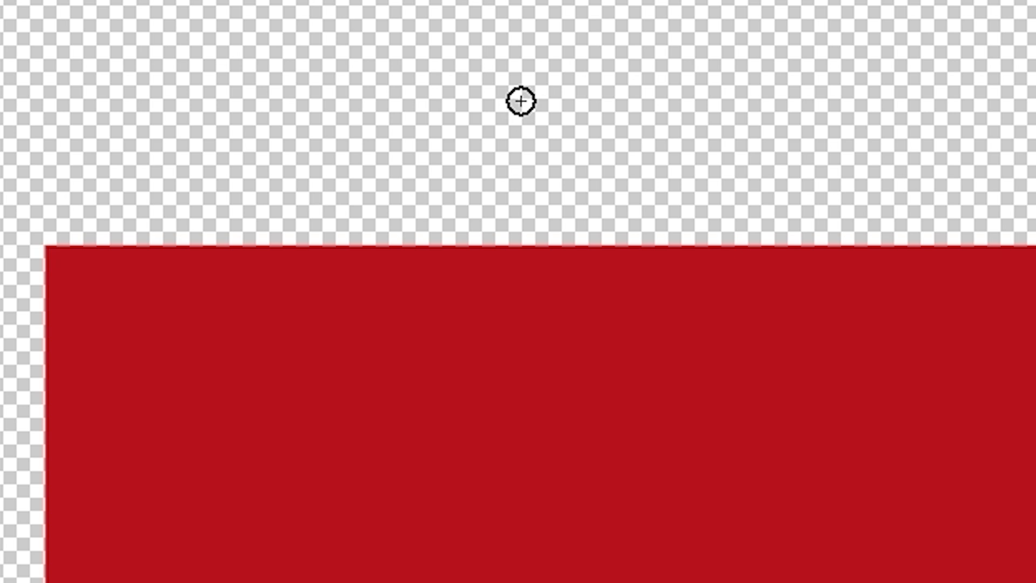
{"action": "key", "text": "bracketright"}
{"action": "key", "text": "bracketright"}
{"action": "key", "text": "bracketright"}
{"action": "key", "text": "bracketright"}
{"action": "key", "text": "bracketright"}
{"action": "key", "text": "bracketright"}
{"action": "key", "text": "bracketright"}
{"action": "key", "text": "bracketright"}
{"action": "key", "text": "bracketright"}
{"action": "key", "text": "bracketright"}
{"action": "key", "text": "bracketright"}
{"action": "key", "text": "bracketright"}
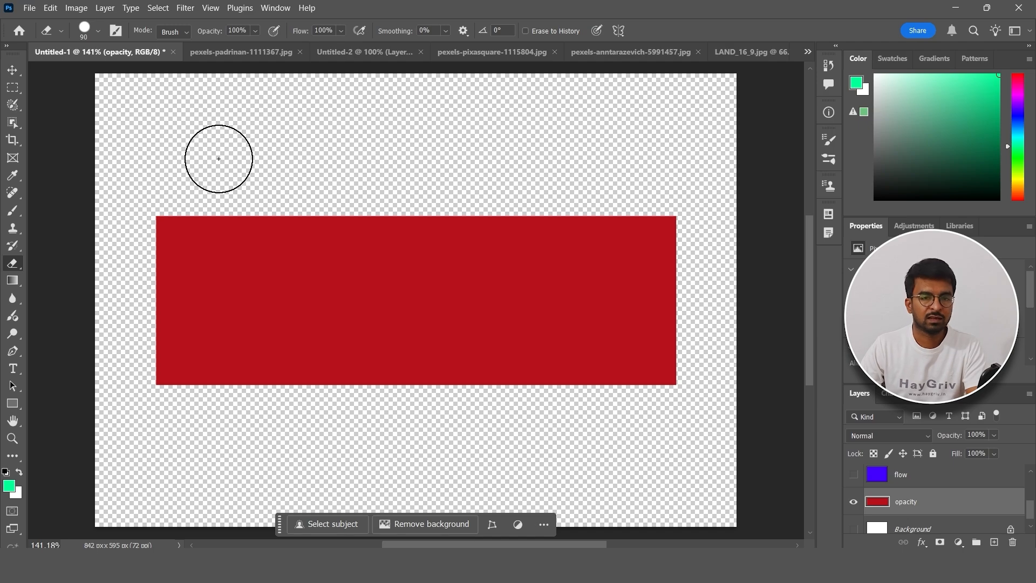
{"action": "left_click_drag", "start_coordinate": [214, 190], "coordinate": [210, 426]}
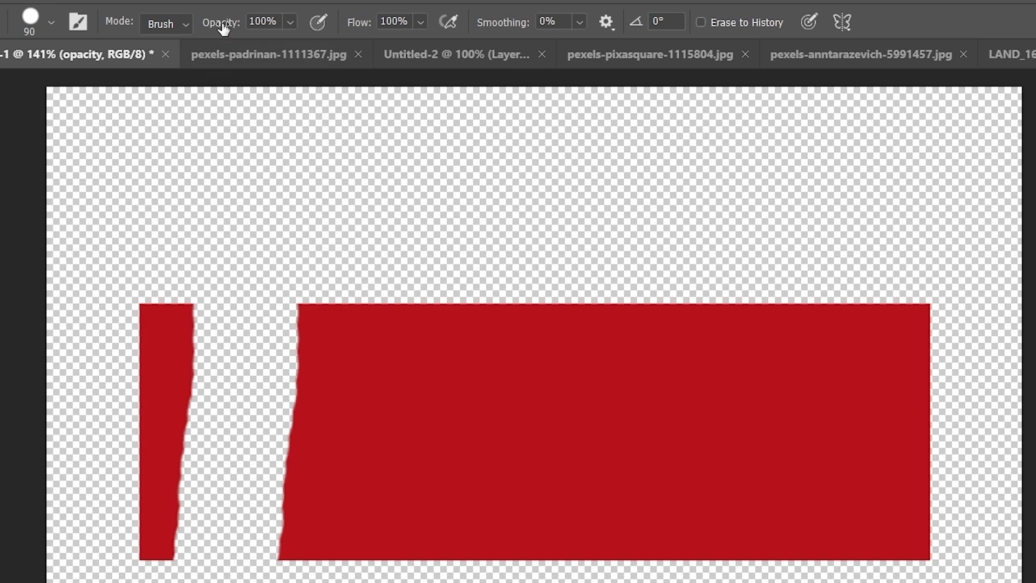
- Erase two more vertical strips across the middle of the red rectangle, one at 65% opacity and the next at 50%
{"action": "left_click_drag", "start_coordinate": [193, 41], "coordinate": [186, 74]}
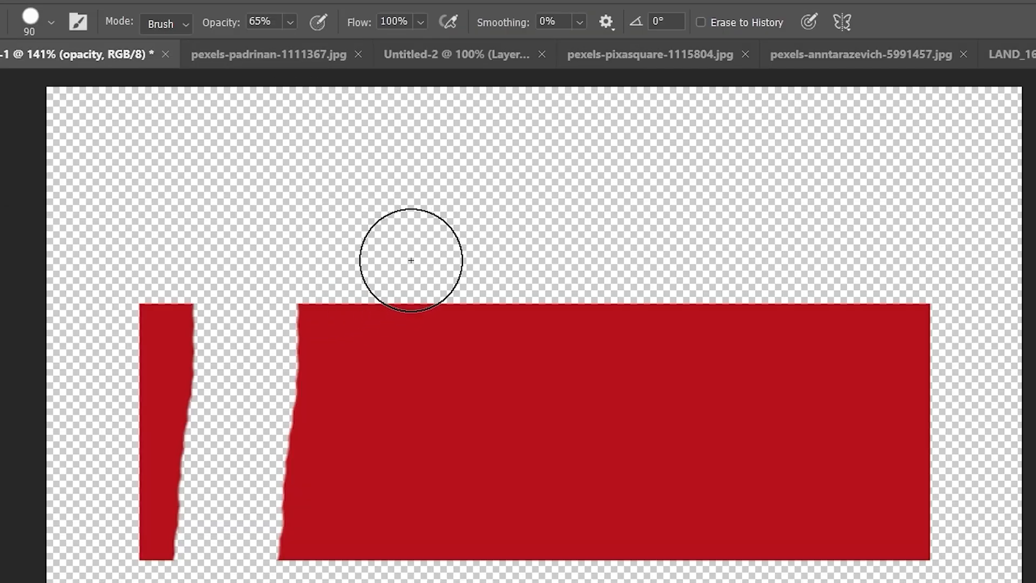
{"action": "left_click_drag", "start_coordinate": [420, 302], "coordinate": [420, 578]}
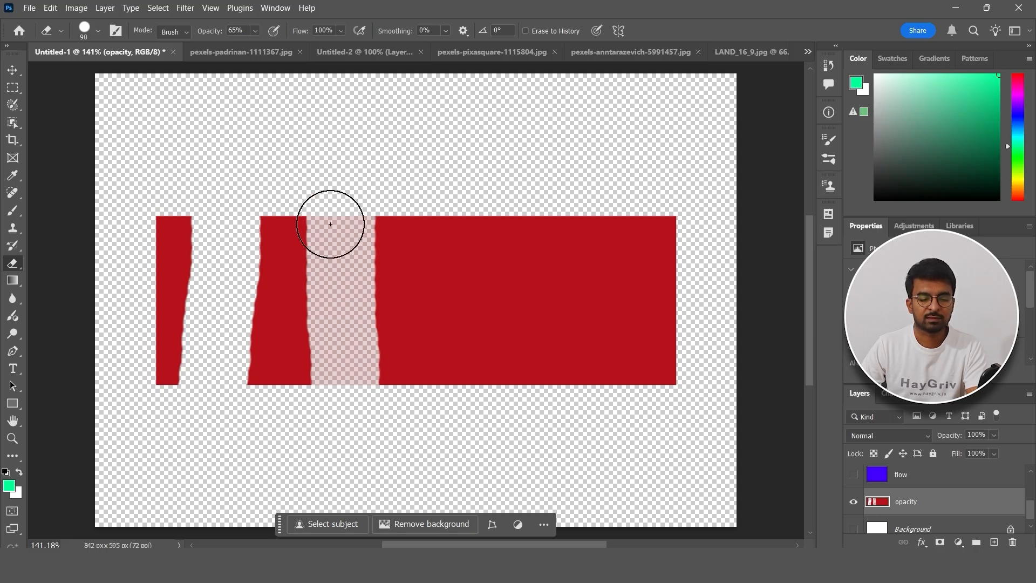
{"action": "left_click_drag", "start_coordinate": [211, 35], "coordinate": [205, 35]}
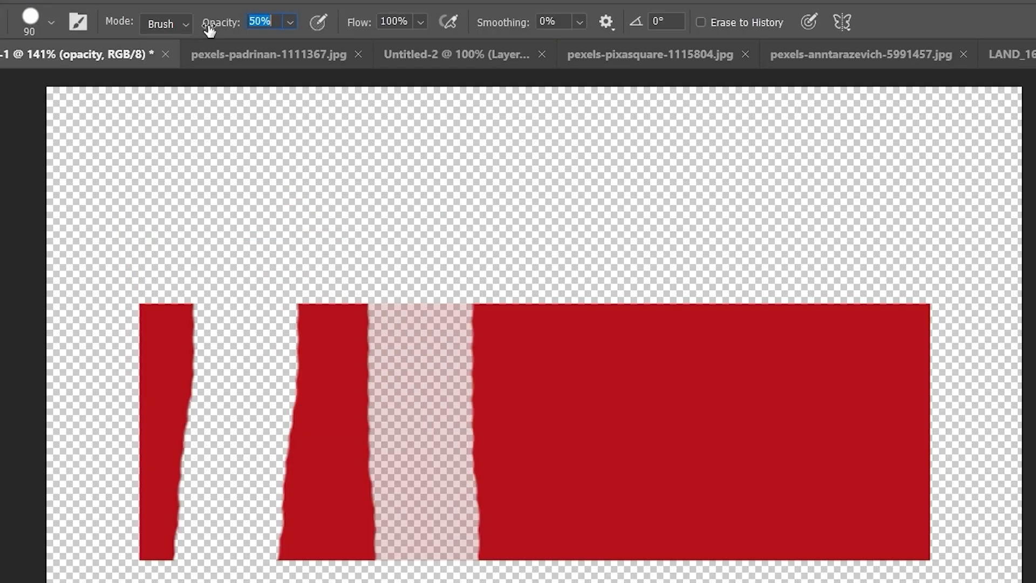
{"action": "left_click_drag", "start_coordinate": [620, 294], "coordinate": [631, 582]}
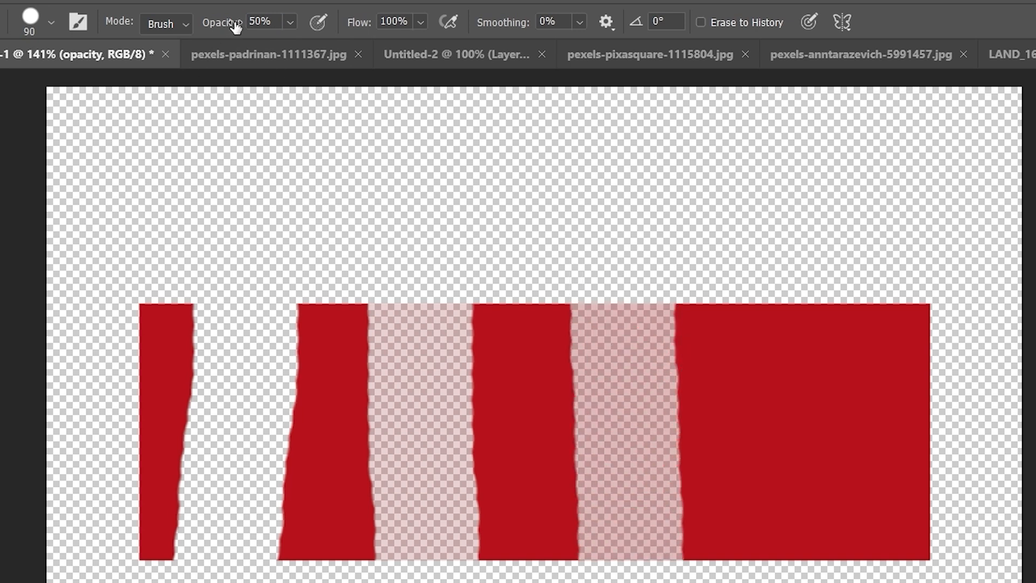
- Set the eraser opacity to 10% and erase a strip near the red rectangle's right end with repeated overlapping strokes
{"action": "left_click_drag", "start_coordinate": [217, 27], "coordinate": [205, 27]}
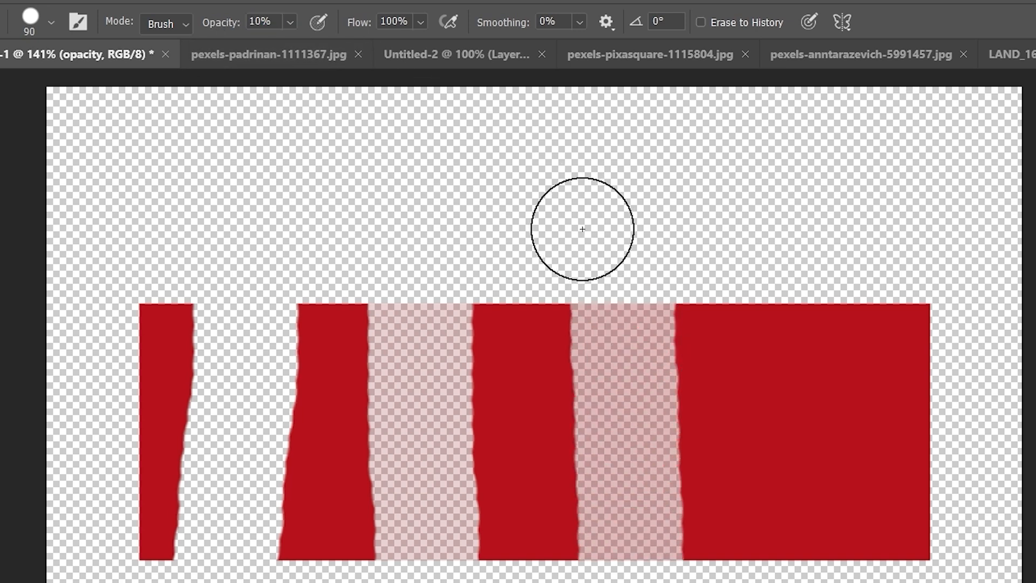
{"action": "left_click_drag", "start_coordinate": [832, 259], "coordinate": [825, 567]}
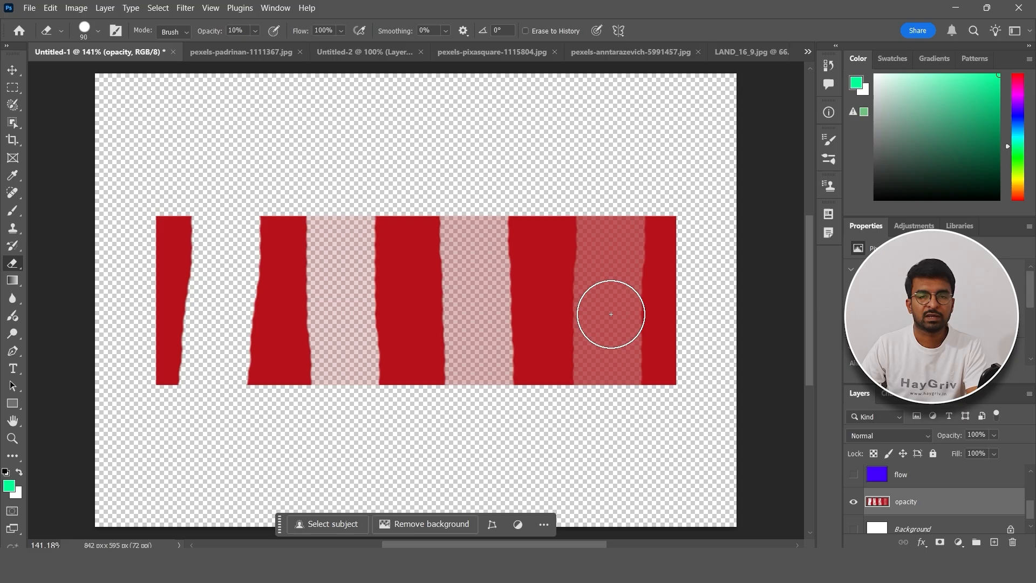
{"action": "mouse_move", "coordinate": [613, 370]}
{"action": "left_mouse_down"}
{"action": "mouse_move", "coordinate": [609, 195]}
{"action": "mouse_move", "coordinate": [601, 414]}
{"action": "left_mouse_up"}
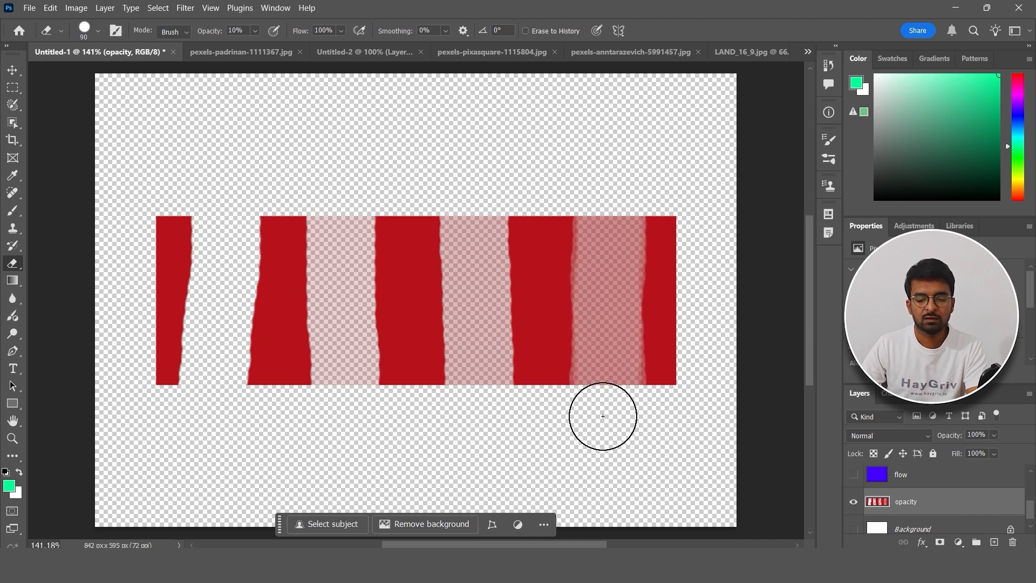
{"action": "left_click_drag", "start_coordinate": [831, 577], "coordinate": [833, 269]}
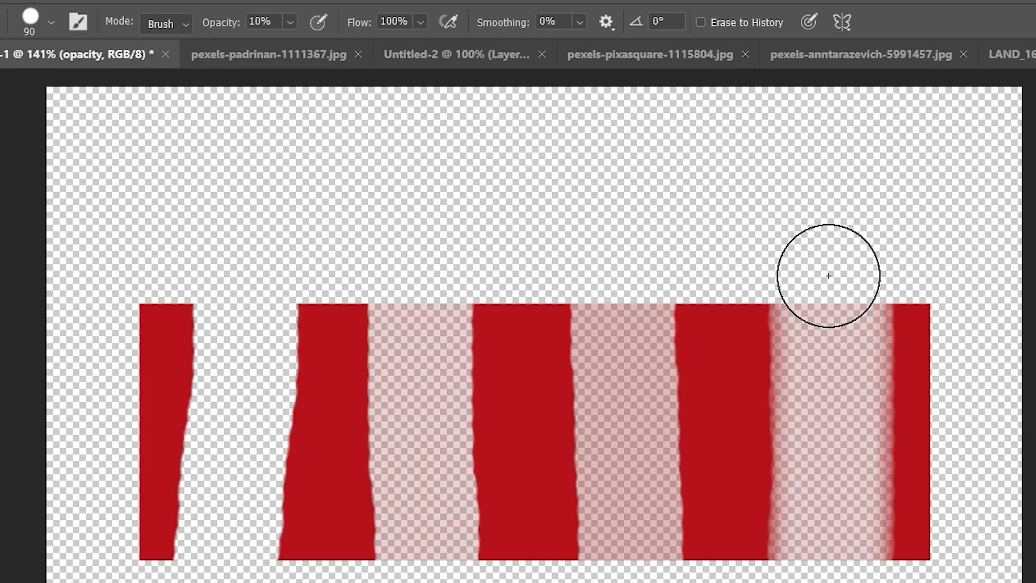
{"action": "mouse_move", "coordinate": [836, 233]}
{"action": "left_mouse_down"}
{"action": "mouse_move", "coordinate": [847, 416]}
{"action": "mouse_move", "coordinate": [807, 185]}
{"action": "mouse_move", "coordinate": [843, 580]}
{"action": "left_mouse_up"}
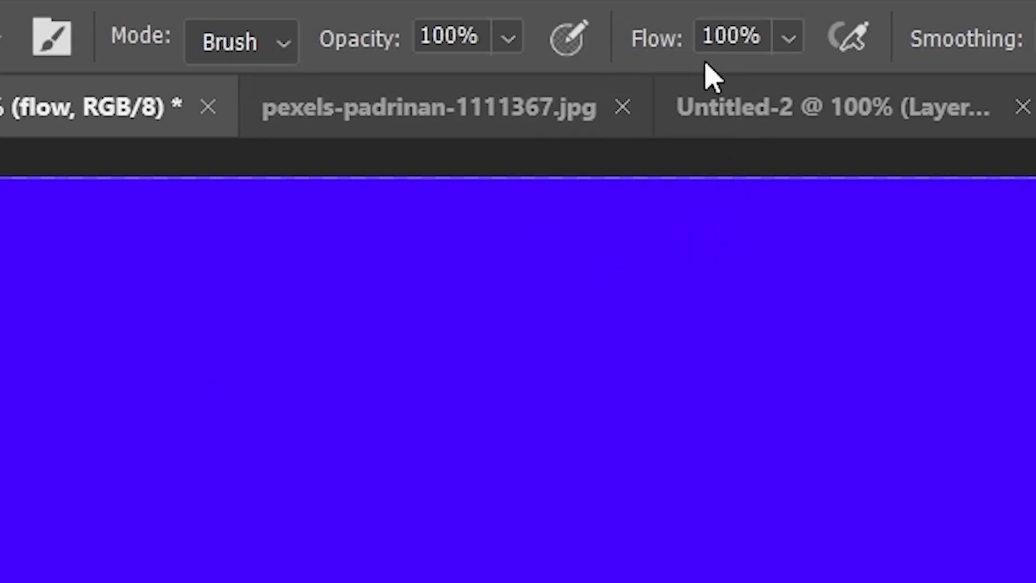
- On the flow layer, erase a horizontal band at 100% flow and build up a second band below it at 1% flow
{"action": "left_click_drag", "start_coordinate": [157, 248], "coordinate": [890, 300]}
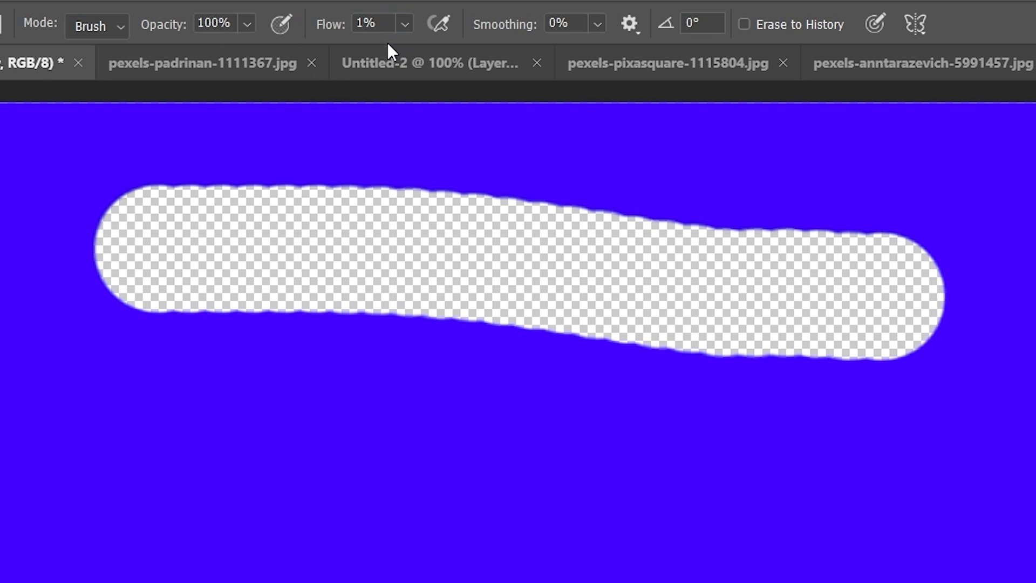
{"action": "left_click_drag", "start_coordinate": [143, 478], "coordinate": [936, 519]}
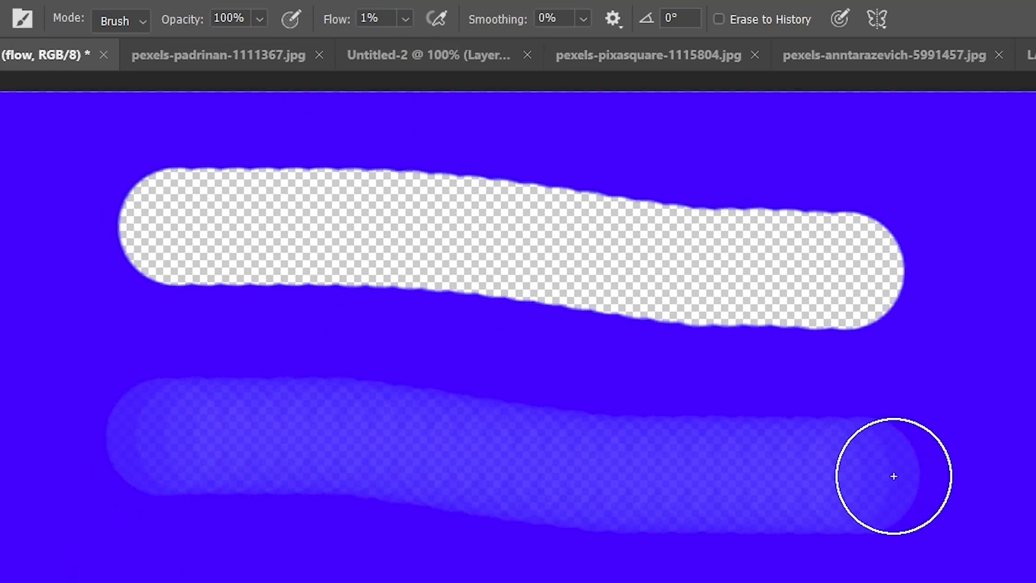
{"action": "left_click_drag", "start_coordinate": [893, 475], "coordinate": [915, 475]}
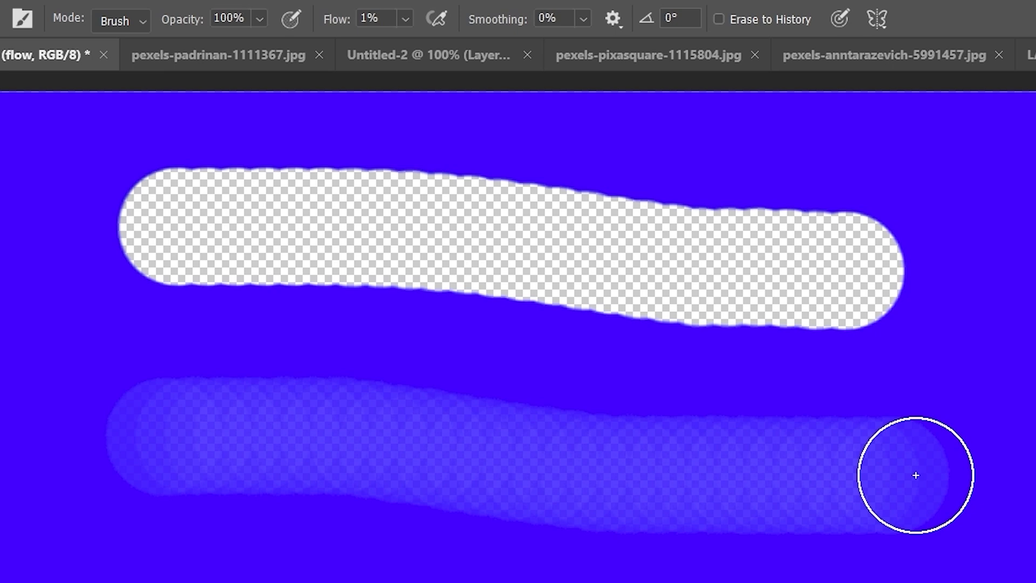
{"action": "mouse_move", "coordinate": [916, 475]}
{"action": "left_mouse_down"}
{"action": "mouse_move", "coordinate": [534, 464]}
{"action": "mouse_move", "coordinate": [142, 423]}
{"action": "left_mouse_up"}
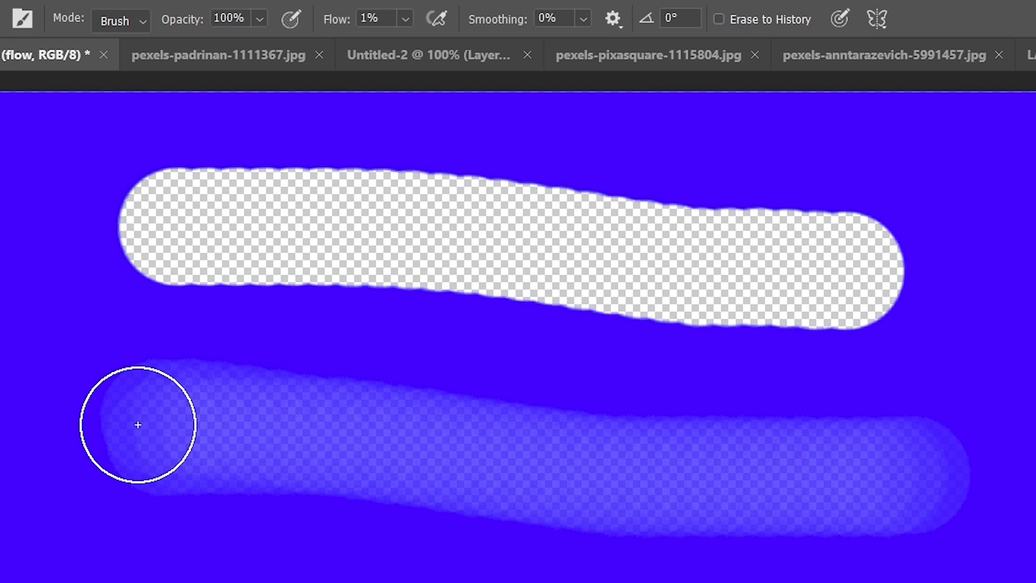
{"action": "mouse_move", "coordinate": [138, 425]}
{"action": "left_mouse_down"}
{"action": "mouse_move", "coordinate": [994, 474]}
{"action": "mouse_move", "coordinate": [114, 447]}
{"action": "mouse_move", "coordinate": [985, 416]}
{"action": "mouse_move", "coordinate": [174, 452]}
{"action": "mouse_move", "coordinate": [690, 476]}
{"action": "mouse_move", "coordinate": [595, 484]}
{"action": "left_mouse_up"}
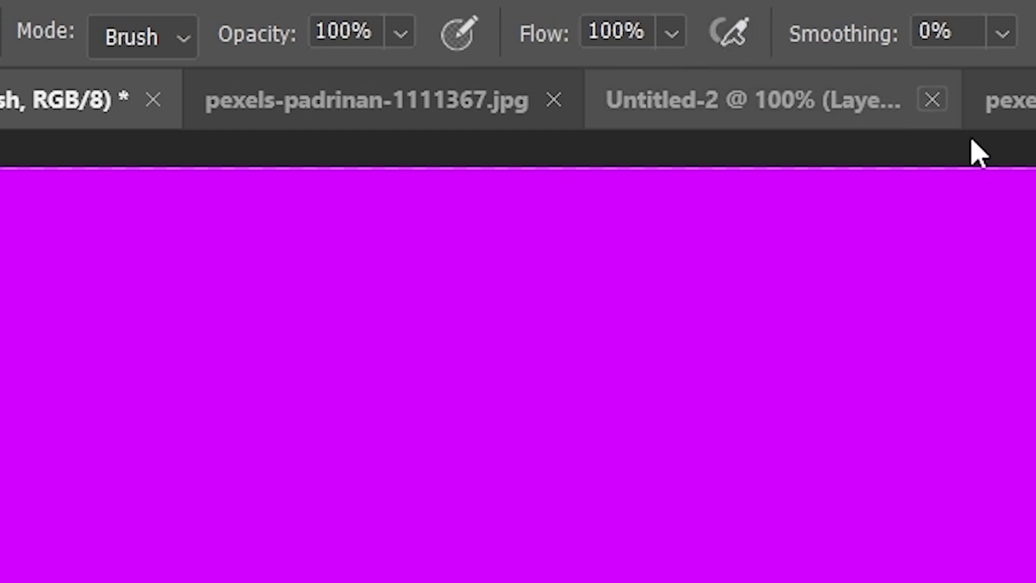
- Set the eraser flow to 10% and erase a single circular dab on the left half of the magenta layer
{"action": "left_click_drag", "start_coordinate": [571, 46], "coordinate": [515, 41]}
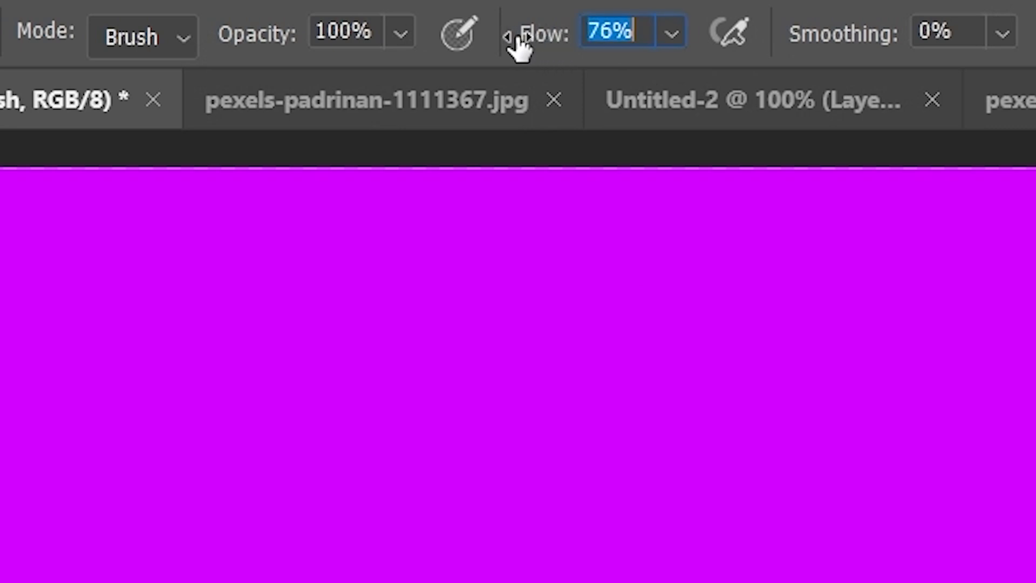
{"action": "left_click_drag", "start_coordinate": [640, 30], "coordinate": [598, 37]}
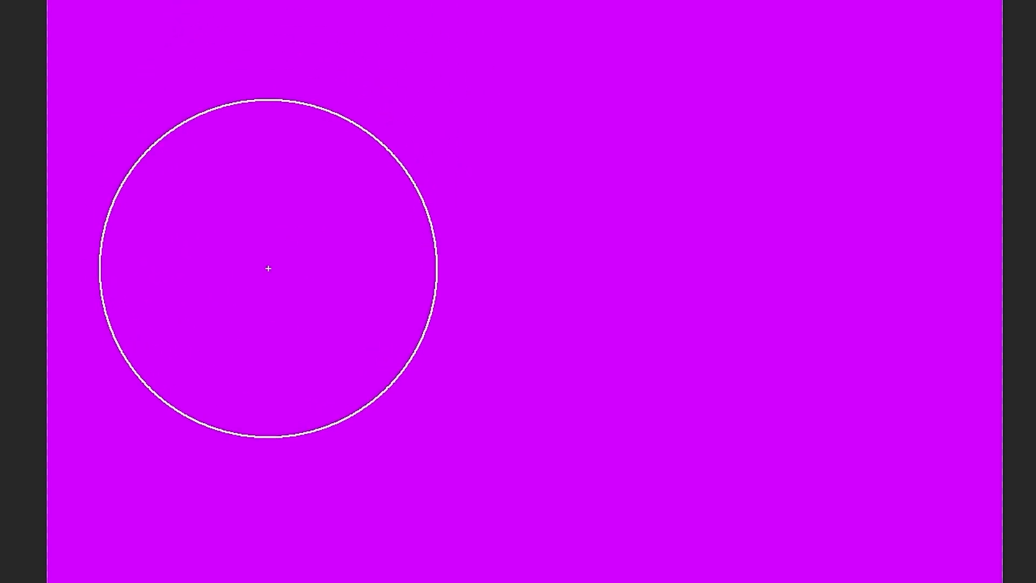
{"action": "left_click", "coordinate": [274, 267]}
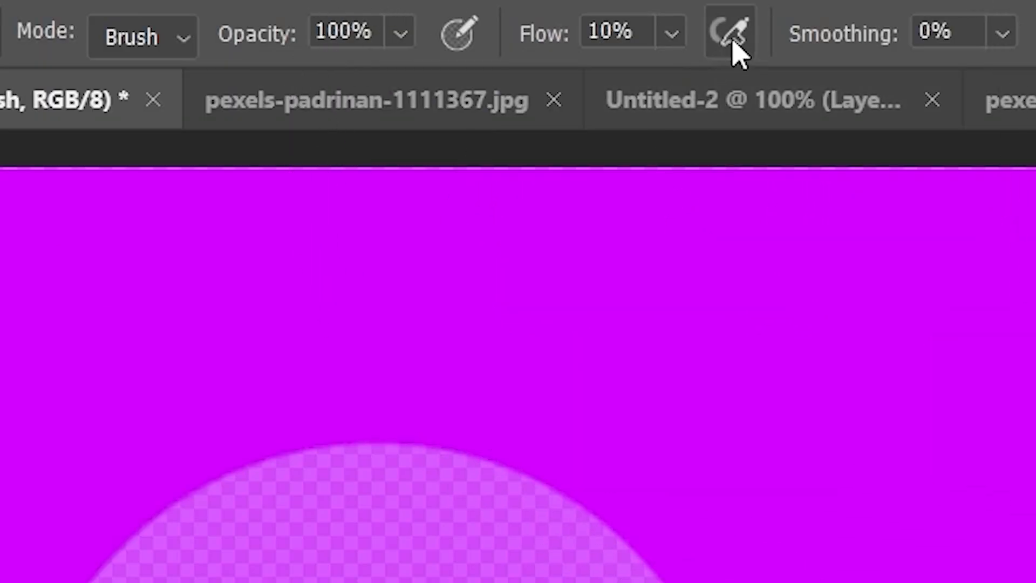
- Enable airbrush-style build-up and hold the eraser on one spot to the right of the first dab
{"action": "left_click", "coordinate": [739, 36]}
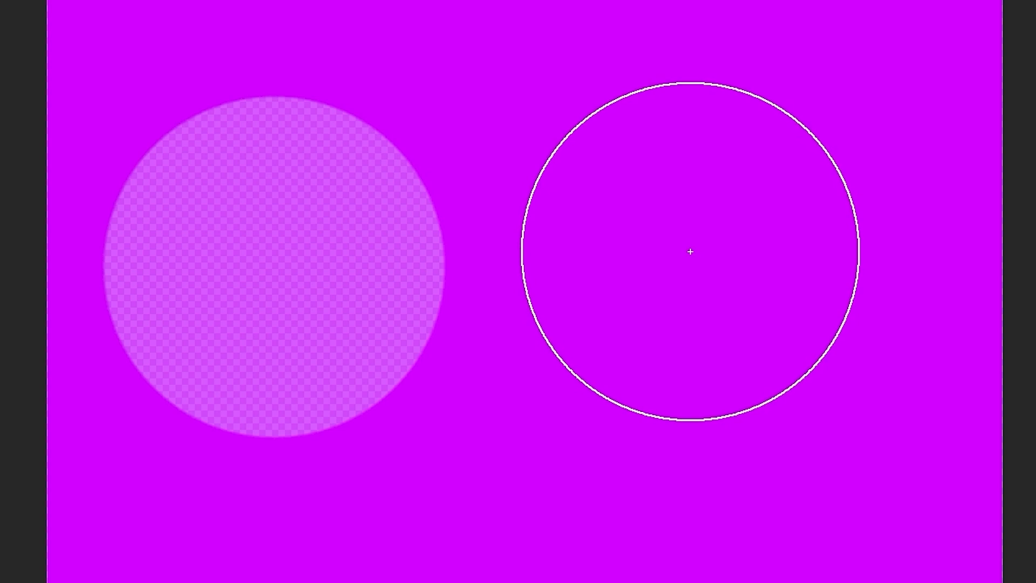
{"action": "left_click_drag", "start_coordinate": [692, 249], "coordinate": [693, 249]}
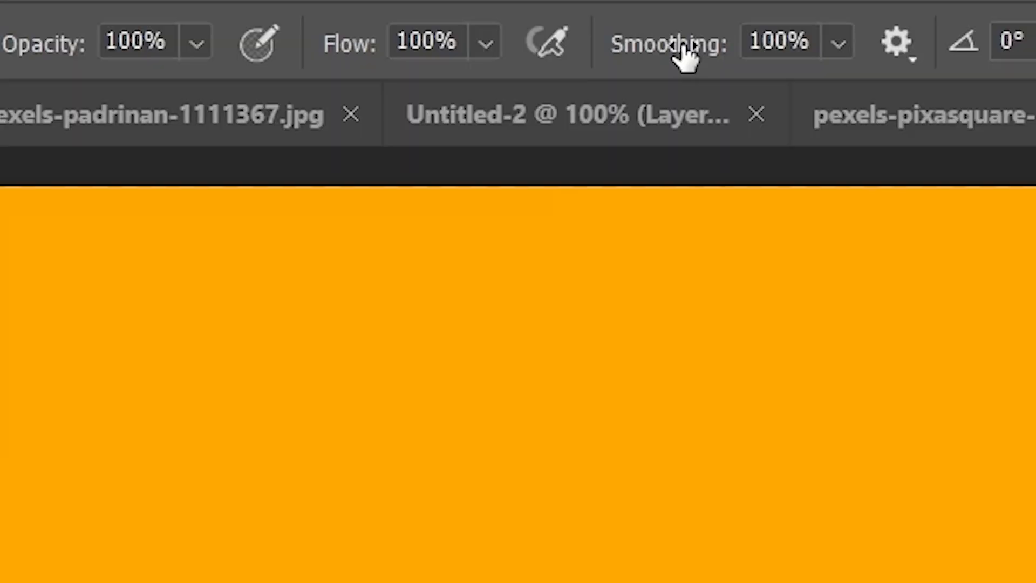
- Set the eraser smoothing to 0%, erase a winding test stroke down the orange layer, and undo it
{"action": "left_click_drag", "start_coordinate": [399, 34], "coordinate": [316, 44]}
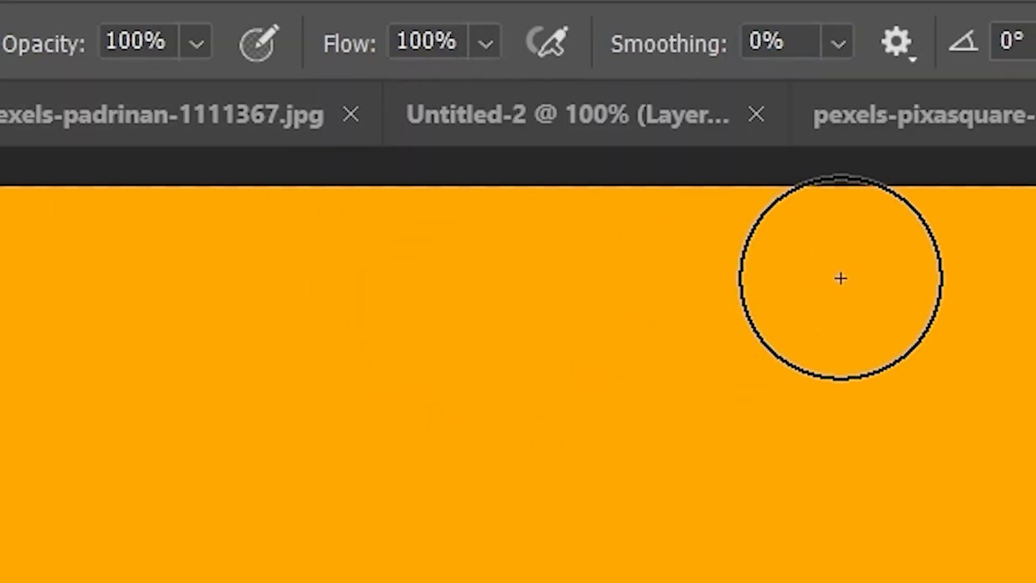
{"action": "mouse_move", "coordinate": [178, 81]}
{"action": "left_mouse_down"}
{"action": "mouse_move", "coordinate": [300, 76]}
{"action": "mouse_move", "coordinate": [729, 152]}
{"action": "mouse_move", "coordinate": [317, 241]}
{"action": "mouse_move", "coordinate": [407, 411]}
{"action": "mouse_move", "coordinate": [763, 402]}
{"action": "mouse_move", "coordinate": [554, 508]}
{"action": "mouse_move", "coordinate": [220, 505]}
{"action": "left_mouse_up"}
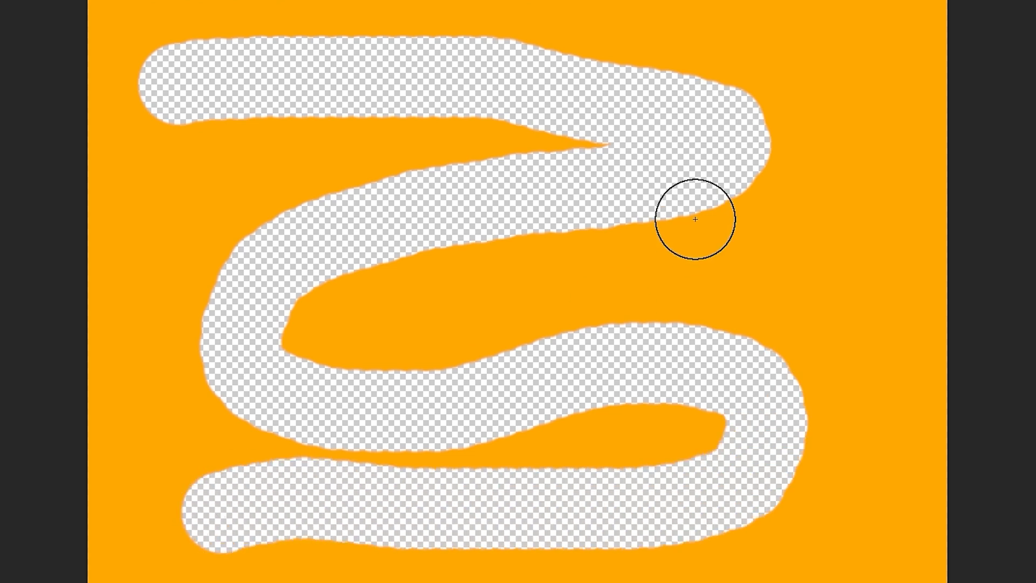
{"action": "key", "text": "ctrl+z"}
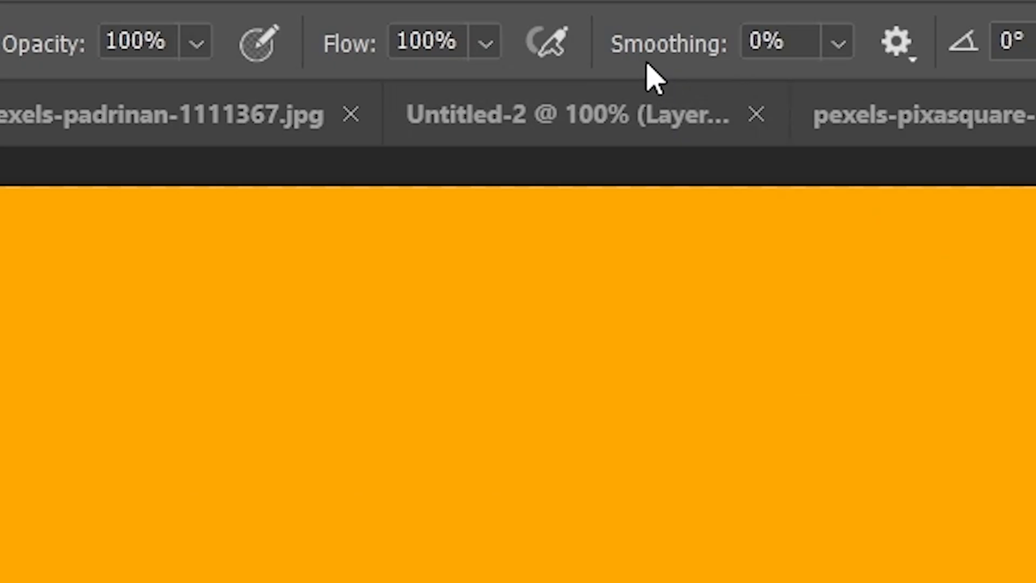
- Adjust the eraser smoothing and erase horizontally along the upper part of the orange layer
{"action": "mouse_move", "coordinate": [645, 51]}
{"action": "left_mouse_down"}
{"action": "mouse_move", "coordinate": [714, 44]}
{"action": "mouse_move", "coordinate": [658, 64]}
{"action": "left_mouse_up"}
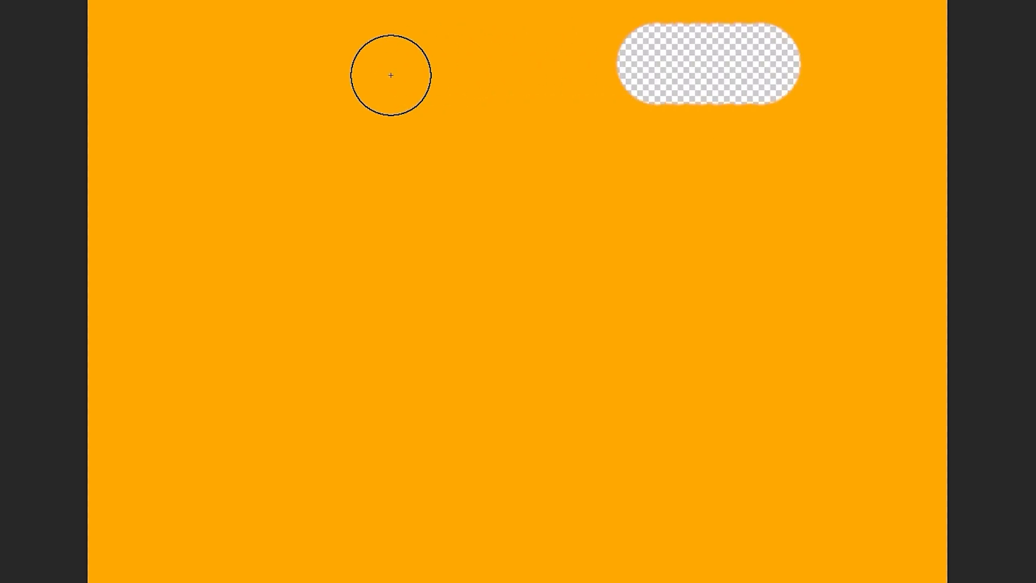
{"action": "mouse_move", "coordinate": [391, 75]}
{"action": "left_mouse_down"}
{"action": "mouse_move", "coordinate": [342, 141]}
{"action": "mouse_move", "coordinate": [488, 199]}
{"action": "mouse_move", "coordinate": [743, 242]}
{"action": "mouse_move", "coordinate": [802, 295]}
{"action": "mouse_move", "coordinate": [732, 343]}
{"action": "mouse_move", "coordinate": [505, 321]}
{"action": "mouse_move", "coordinate": [338, 323]}
{"action": "mouse_move", "coordinate": [302, 407]}
{"action": "mouse_move", "coordinate": [502, 450]}
{"action": "mouse_move", "coordinate": [793, 457]}
{"action": "mouse_move", "coordinate": [913, 495]}
{"action": "mouse_move", "coordinate": [745, 553]}
{"action": "mouse_move", "coordinate": [379, 532]}
{"action": "mouse_move", "coordinate": [264, 374]}
{"action": "mouse_move", "coordinate": [205, 83]}
{"action": "left_mouse_up"}
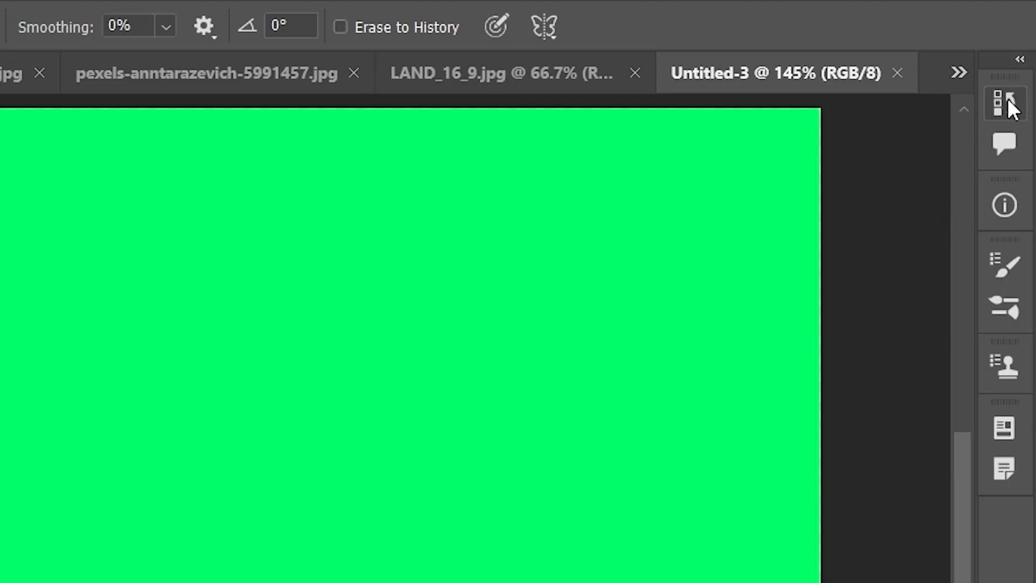
- Show the history of Untitled-3 and paint a large red (ff0000) blob on the green background with the Brush tool at size 175
{"action": "left_click", "coordinate": [1007, 101]}
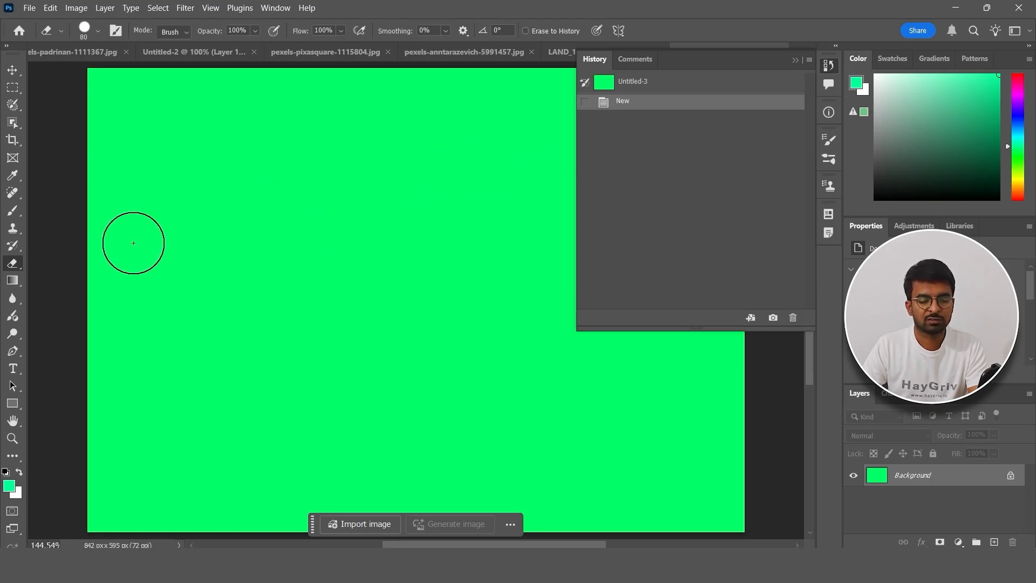
{"action": "left_click", "coordinate": [13, 212]}
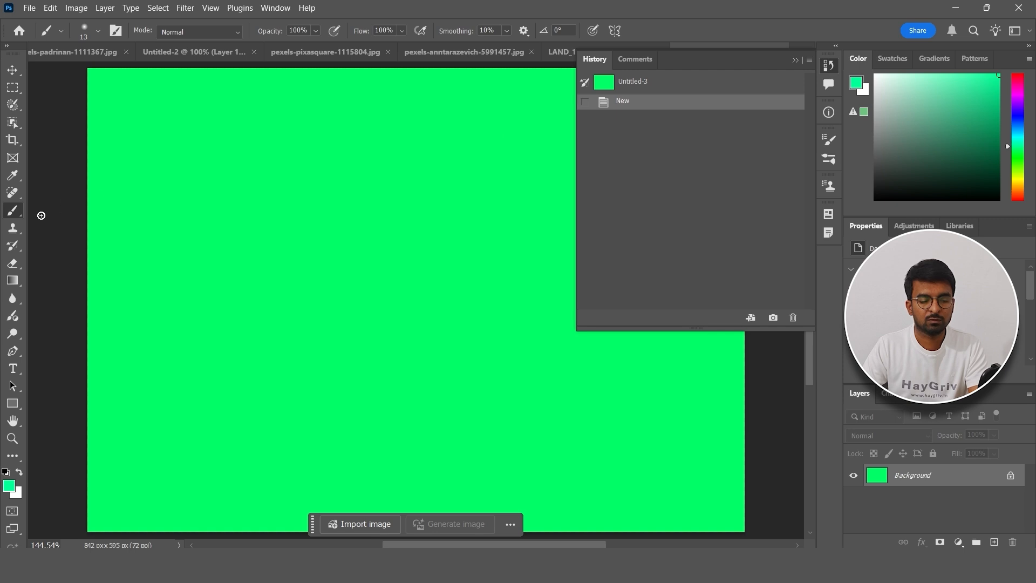
{"action": "right_click", "coordinate": [22, 217]}
{"action": "left_click", "coordinate": [70, 213]}
{"action": "left_click", "coordinate": [10, 485]}
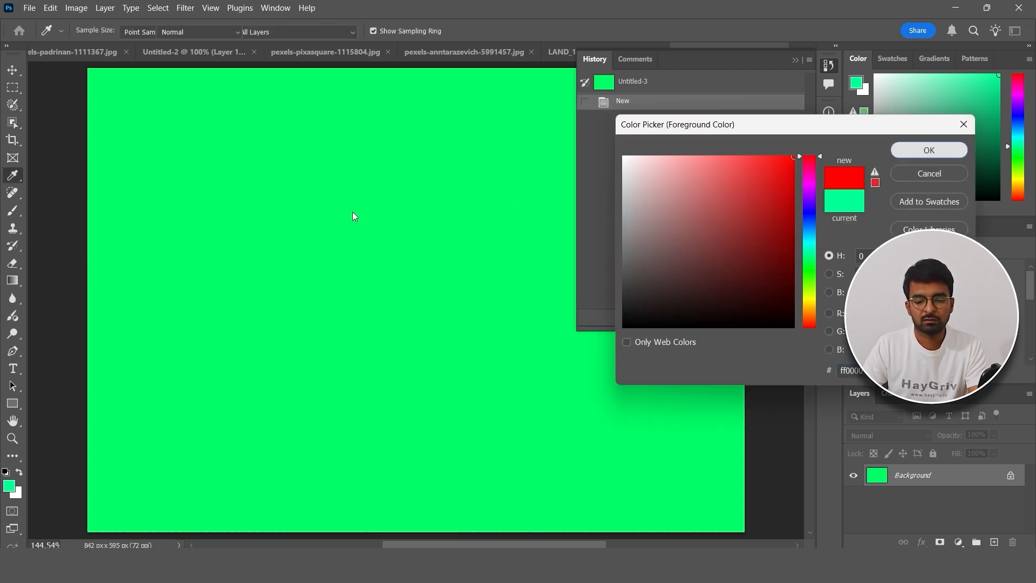
{"action": "key", "text": "Return"}
{"action": "mouse_move", "coordinate": [370, 173]}
{"action": "left_mouse_down"}
{"action": "mouse_move", "coordinate": [303, 301]}
{"action": "mouse_move", "coordinate": [216, 210]}
{"action": "mouse_move", "coordinate": [358, 143]}
{"action": "mouse_move", "coordinate": [377, 319]}
{"action": "left_mouse_up"}
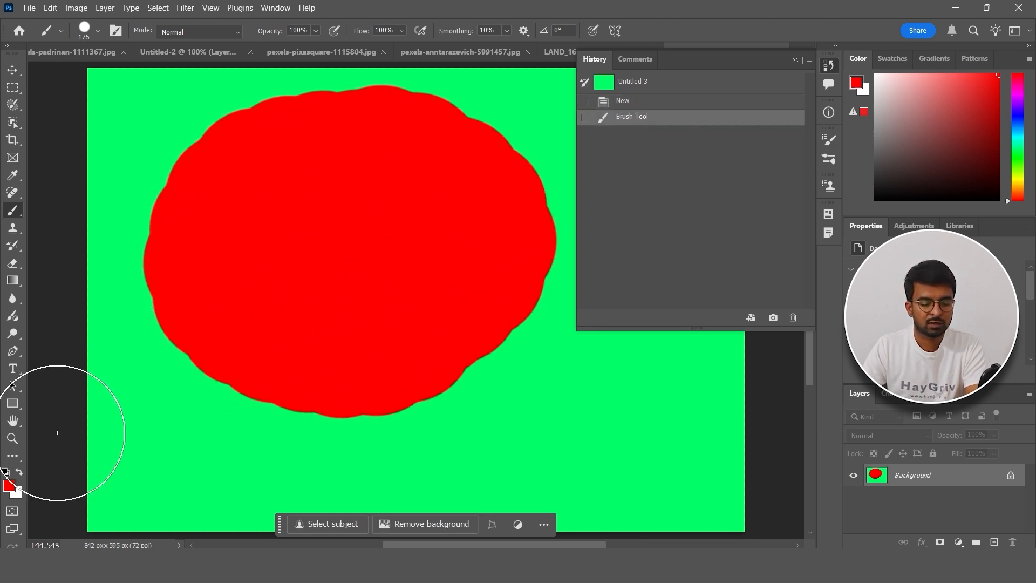
- Change the foreground color to blue and paint a smaller blob inside the red one
{"action": "left_click", "coordinate": [10, 488]}
{"action": "left_click", "coordinate": [810, 215]}
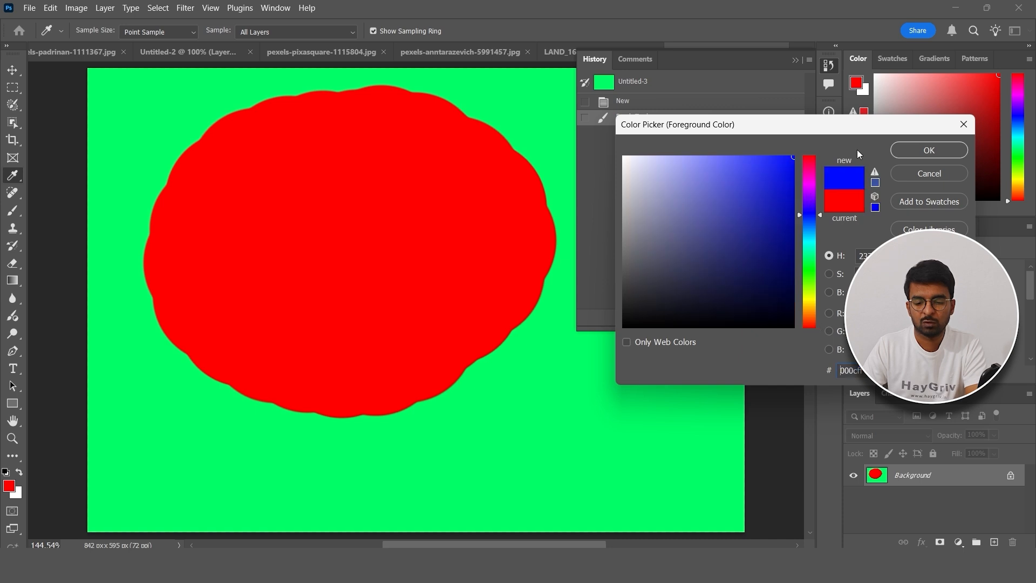
{"action": "left_click", "coordinate": [912, 151]}
{"action": "mouse_move", "coordinate": [340, 238]}
{"action": "left_mouse_down"}
{"action": "mouse_move", "coordinate": [389, 238]}
{"action": "mouse_move", "coordinate": [375, 188]}
{"action": "mouse_move", "coordinate": [358, 247]}
{"action": "left_mouse_up"}
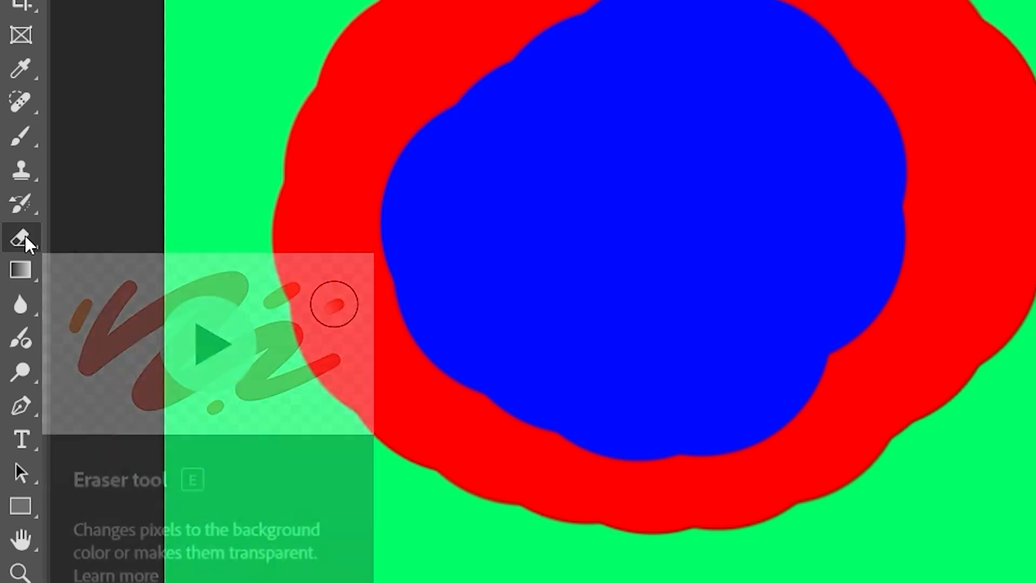
- Enable Erase to History for the Eraser tool, erase a diagonal band through the red and blue blobs, and undo it
{"action": "right_click", "coordinate": [25, 235]}
{"action": "left_click", "coordinate": [70, 244]}
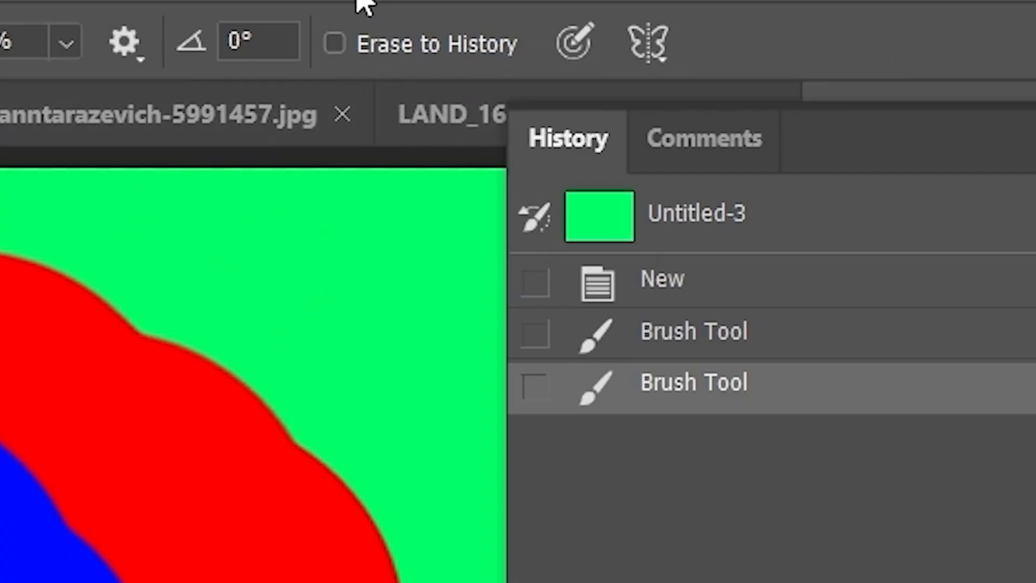
{"action": "left_click", "coordinate": [334, 44]}
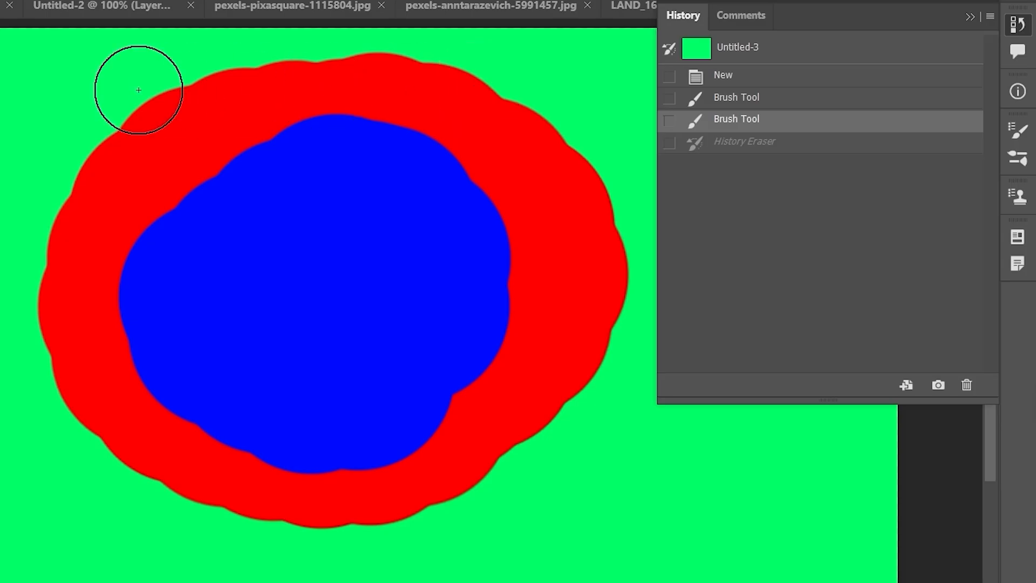
{"action": "left_click_drag", "start_coordinate": [97, 89], "coordinate": [266, 232]}
{"action": "mouse_move", "coordinate": [327, 302]}
{"action": "left_mouse_down"}
{"action": "mouse_move", "coordinate": [485, 555]}
{"action": "mouse_move", "coordinate": [488, 537]}
{"action": "left_mouse_up"}
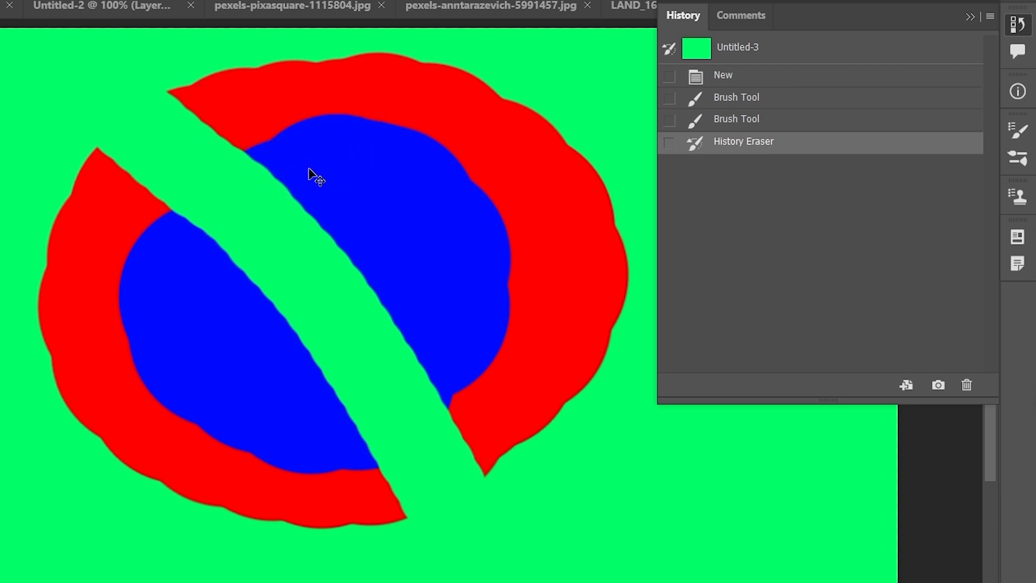
{"action": "key", "text": "ctrl+z"}
- Set the first Brush Tool state as the history source, erase the blue blob back to red, and undo the erasing
{"action": "left_click", "coordinate": [669, 97]}
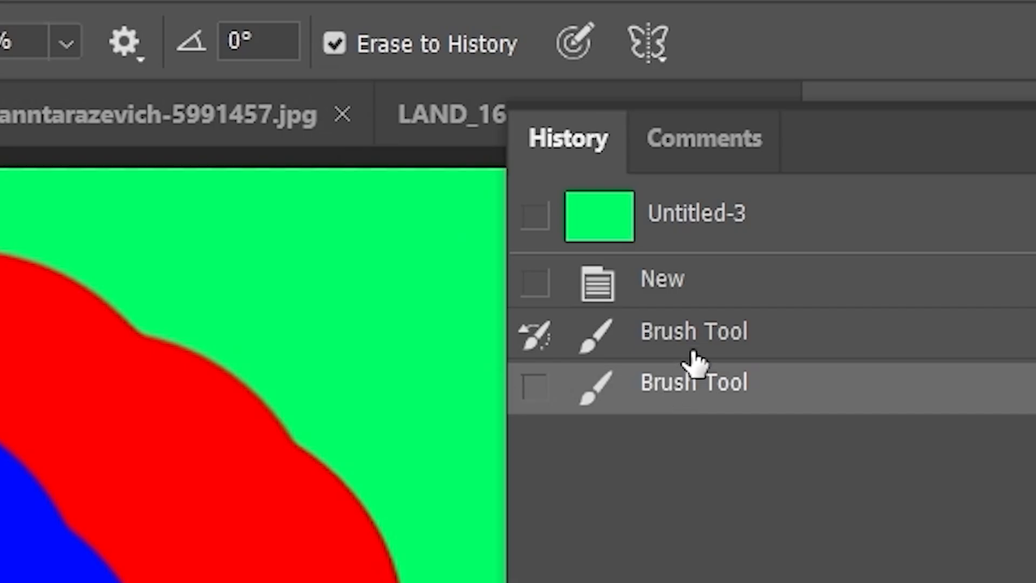
{"action": "left_click", "coordinate": [708, 104]}
{"action": "left_click", "coordinate": [682, 380]}
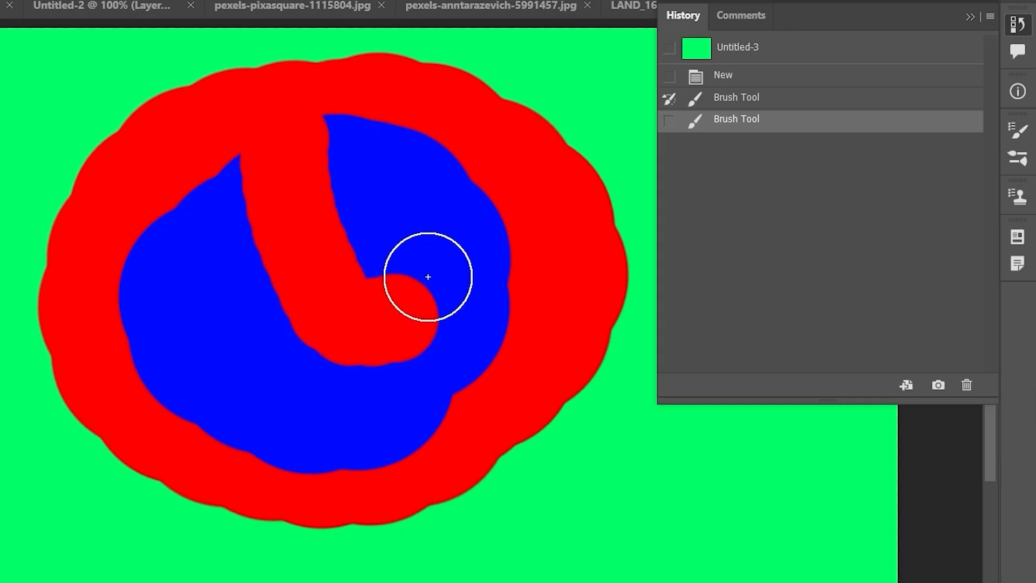
{"action": "mouse_move", "coordinate": [428, 277]}
{"action": "left_mouse_down"}
{"action": "mouse_move", "coordinate": [398, 162]}
{"action": "mouse_move", "coordinate": [615, 232]}
{"action": "mouse_move", "coordinate": [303, 430]}
{"action": "mouse_move", "coordinate": [192, 284]}
{"action": "mouse_move", "coordinate": [167, 324]}
{"action": "left_mouse_up"}
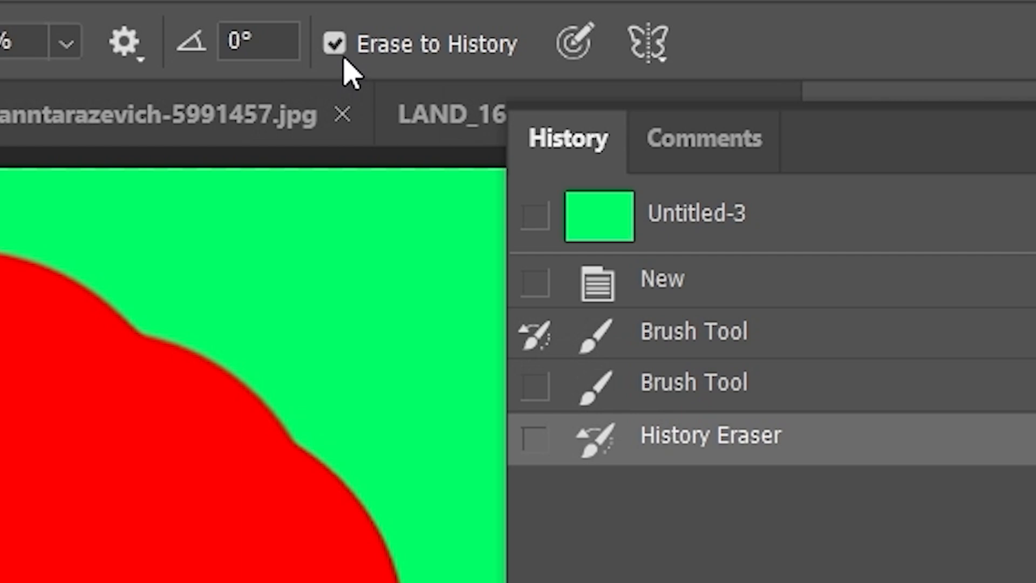
{"action": "key", "text": "ctrl+z"}
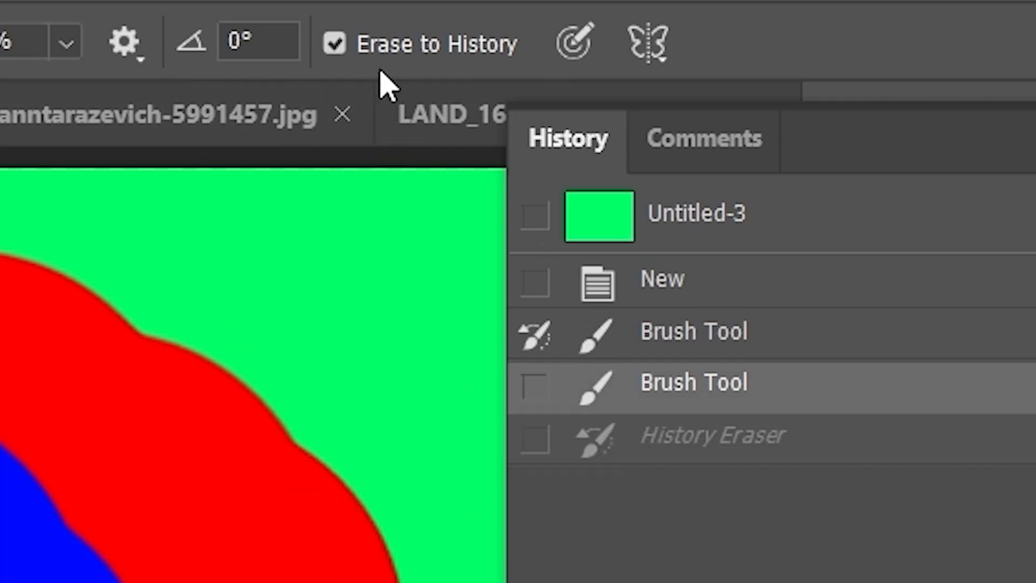
- Turn off Erase to History and erase broad strokes across the red and blue blobs to the white background color
{"action": "left_click", "coordinate": [343, 48]}
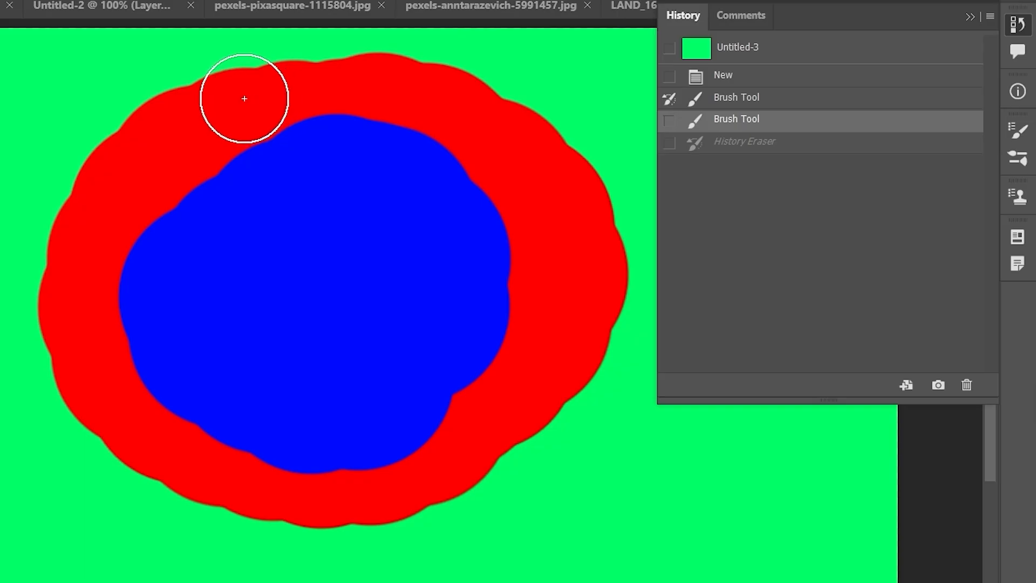
{"action": "mouse_move", "coordinate": [243, 97]}
{"action": "left_mouse_down"}
{"action": "mouse_move", "coordinate": [397, 297]}
{"action": "mouse_move", "coordinate": [435, 128]}
{"action": "mouse_move", "coordinate": [132, 224]}
{"action": "mouse_move", "coordinate": [442, 523]}
{"action": "mouse_move", "coordinate": [559, 556]}
{"action": "left_mouse_up"}
{"action": "mouse_move", "coordinate": [271, 311]}
{"action": "left_mouse_down"}
{"action": "mouse_move", "coordinate": [308, 277]}
{"action": "mouse_move", "coordinate": [393, 370]}
{"action": "mouse_move", "coordinate": [549, 451]}
{"action": "mouse_move", "coordinate": [411, 64]}
{"action": "mouse_move", "coordinate": [392, 299]}
{"action": "left_mouse_up"}
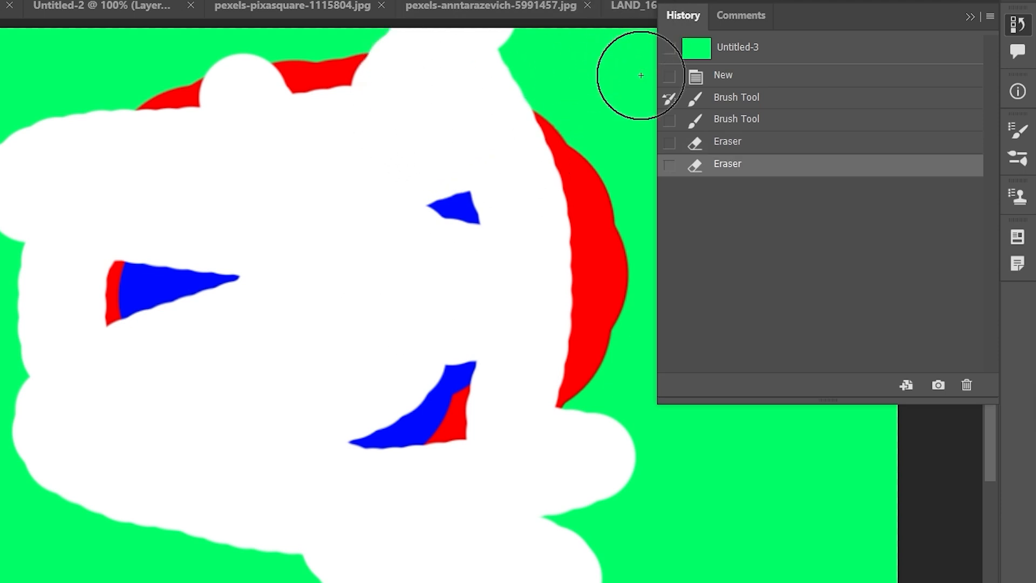
- Temporarily erase to the history source to bring the red blob back over the white erased areas
{"action": "mouse_move", "coordinate": [525, 185]}
{"action": "left_mouse_down"}
{"action": "mouse_move", "coordinate": [479, 262]}
{"action": "mouse_move", "coordinate": [451, 231]}
{"action": "mouse_move", "coordinate": [191, 459]}
{"action": "left_mouse_up"}
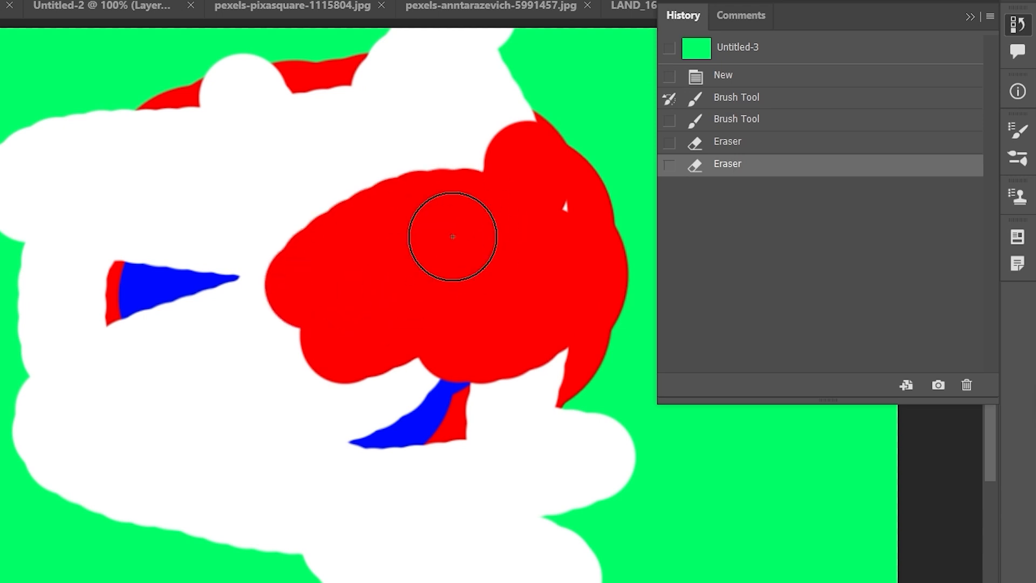
{"action": "left_click_drag", "start_coordinate": [252, 368], "coordinate": [208, 359]}
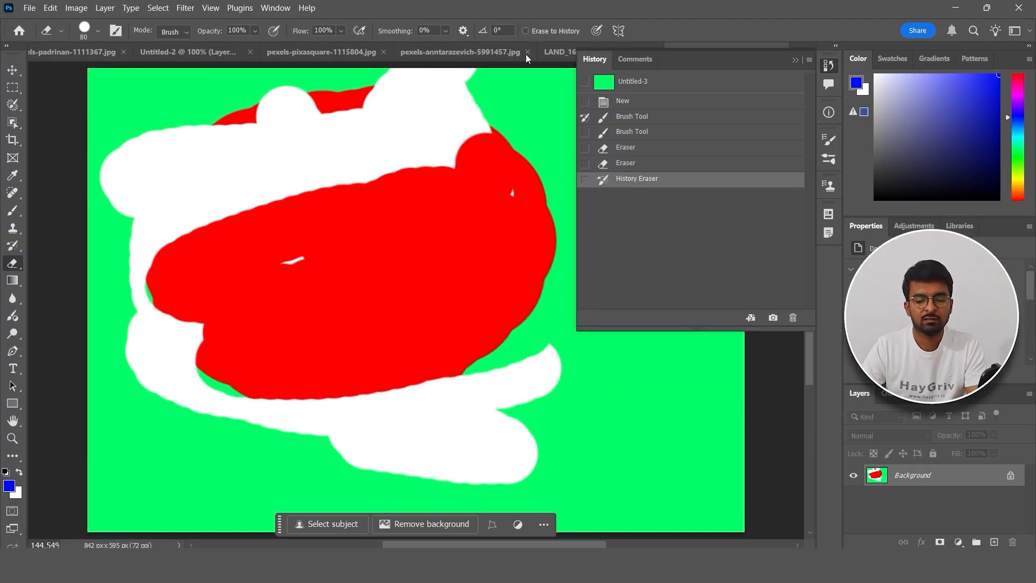
{"action": "mouse_move", "coordinate": [401, 189]}
{"action": "left_mouse_down"}
{"action": "mouse_move", "coordinate": [334, 239]}
{"action": "mouse_move", "coordinate": [358, 266]}
{"action": "left_mouse_up"}
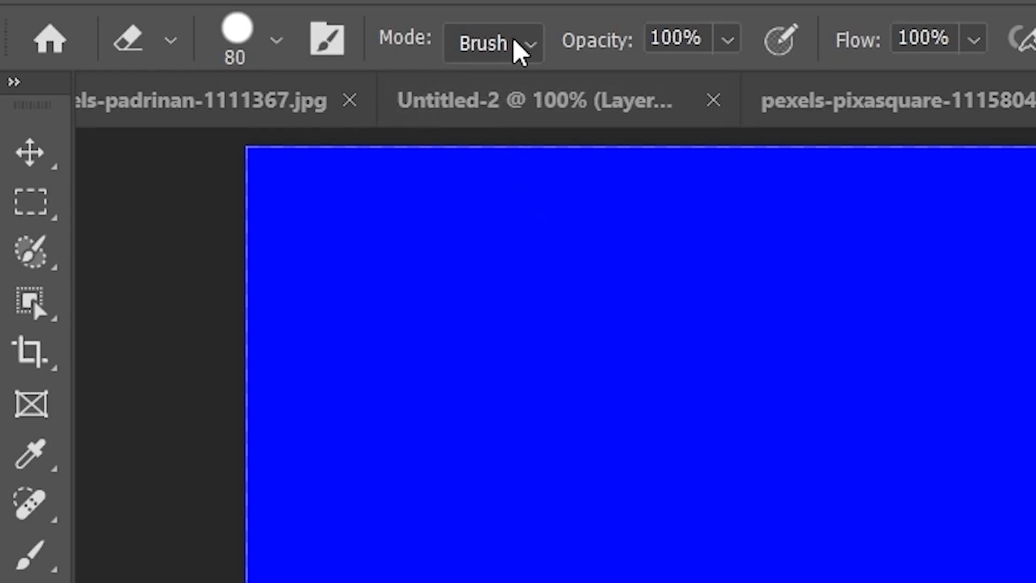
- Erase a horizontal stroke across the blue canvas in Brush mode and a second one below it in Pencil mode
{"action": "mouse_move", "coordinate": [513, 414]}
{"action": "left_mouse_down"}
{"action": "mouse_move", "coordinate": [821, 232]}
{"action": "mouse_move", "coordinate": [975, 232]}
{"action": "left_mouse_up"}
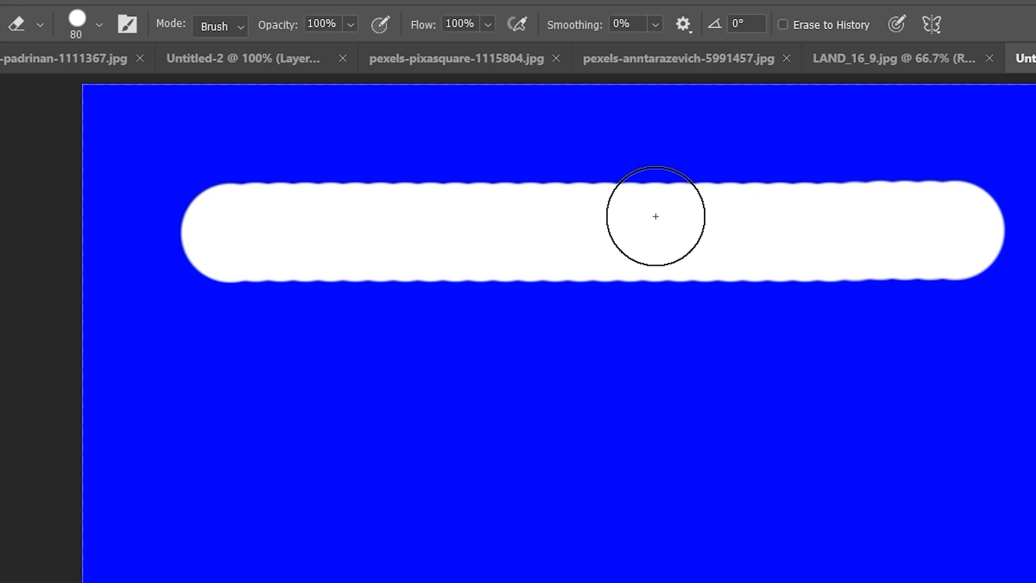
{"action": "left_click", "coordinate": [203, 28]}
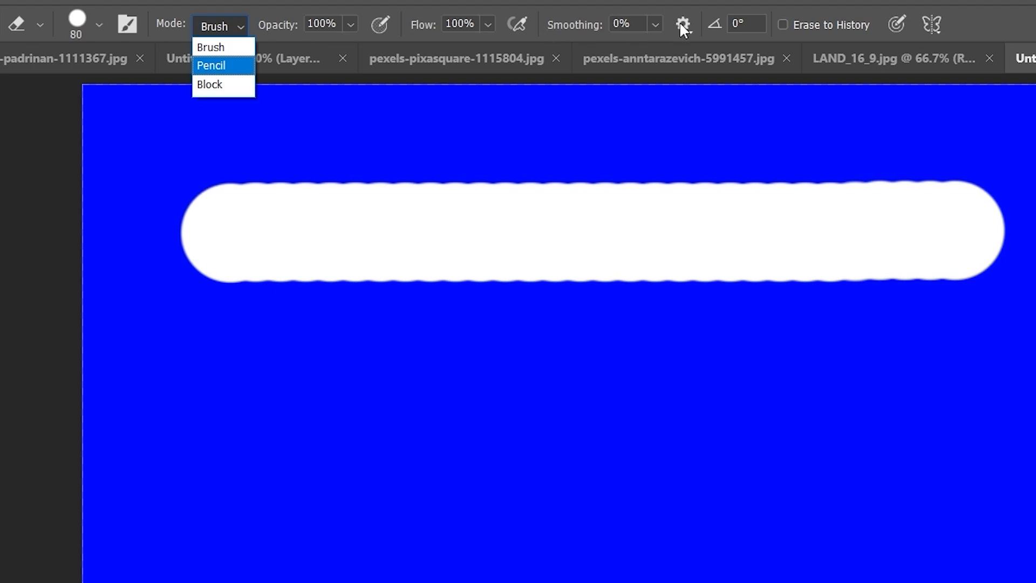
{"action": "left_click", "coordinate": [210, 65]}
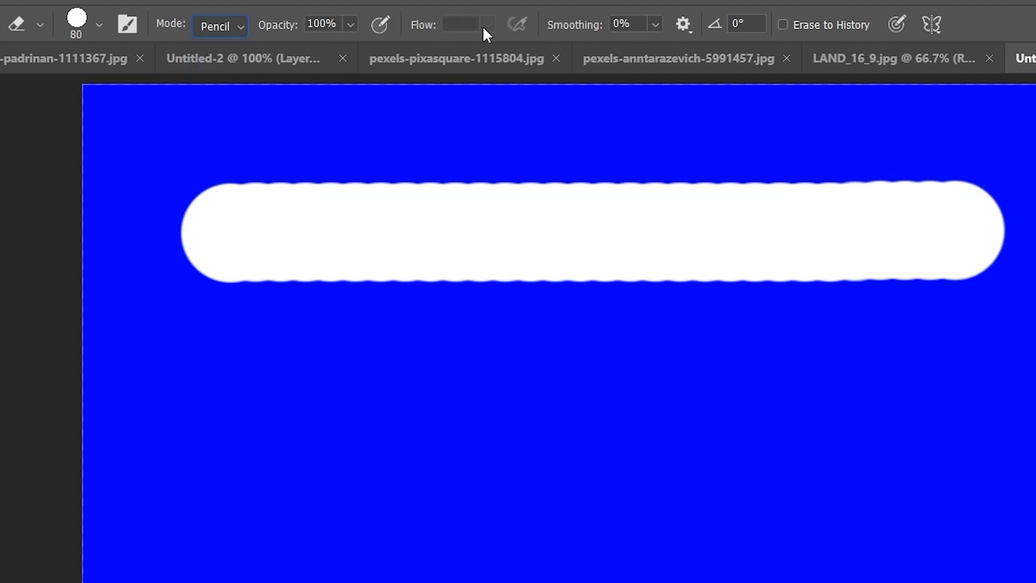
{"action": "left_click_drag", "start_coordinate": [302, 409], "coordinate": [869, 370]}
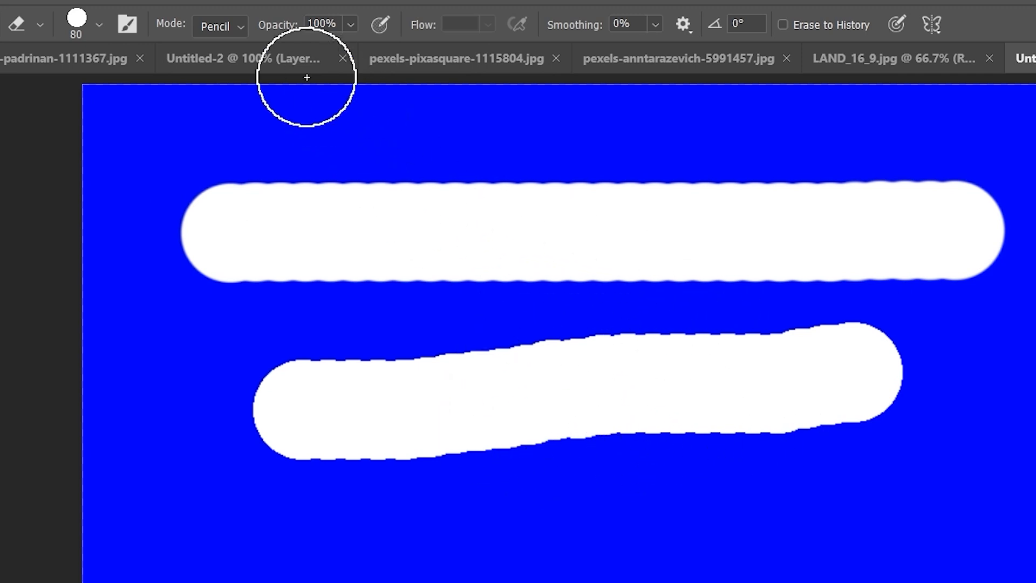
- Erase a stroke below the other two in Block mode, and set the eraser mode back to Brush
{"action": "left_click", "coordinate": [226, 32]}
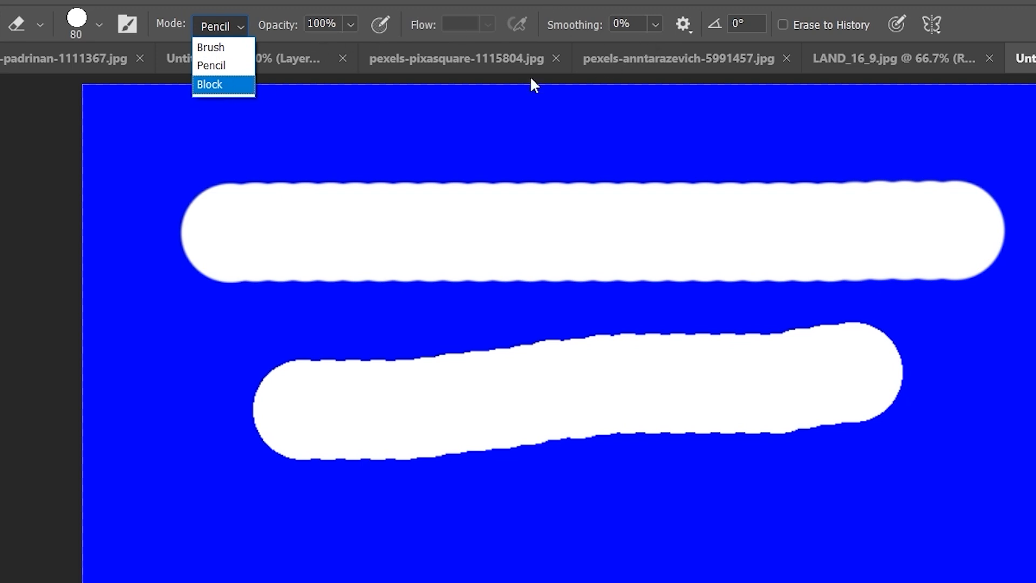
{"action": "left_click", "coordinate": [225, 84]}
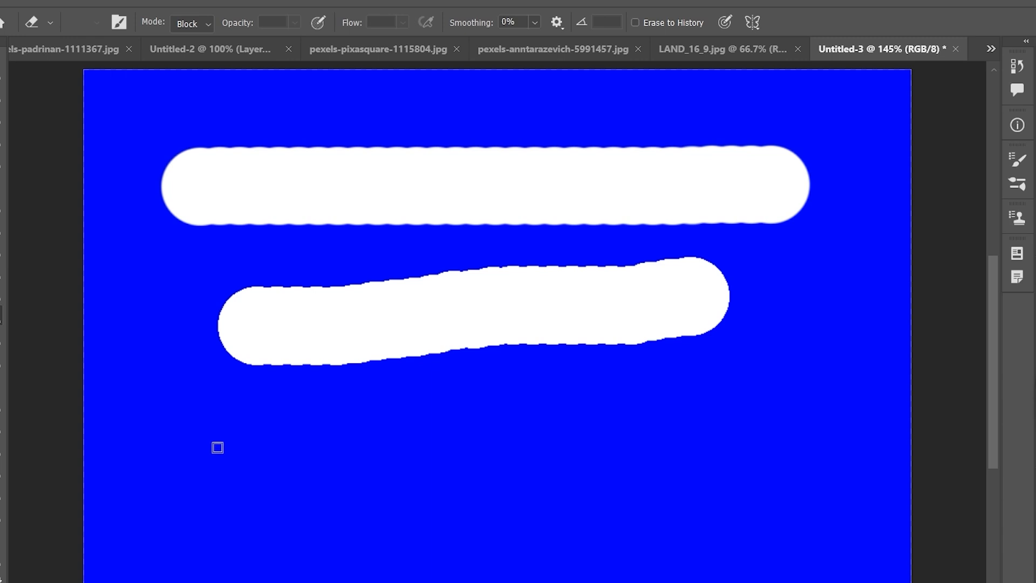
{"action": "mouse_move", "coordinate": [274, 449]}
{"action": "left_mouse_down"}
{"action": "mouse_move", "coordinate": [497, 449]}
{"action": "mouse_move", "coordinate": [516, 533]}
{"action": "mouse_move", "coordinate": [568, 415]}
{"action": "mouse_move", "coordinate": [620, 484]}
{"action": "mouse_move", "coordinate": [672, 481]}
{"action": "mouse_move", "coordinate": [735, 367]}
{"action": "mouse_move", "coordinate": [773, 517]}
{"action": "left_mouse_up"}
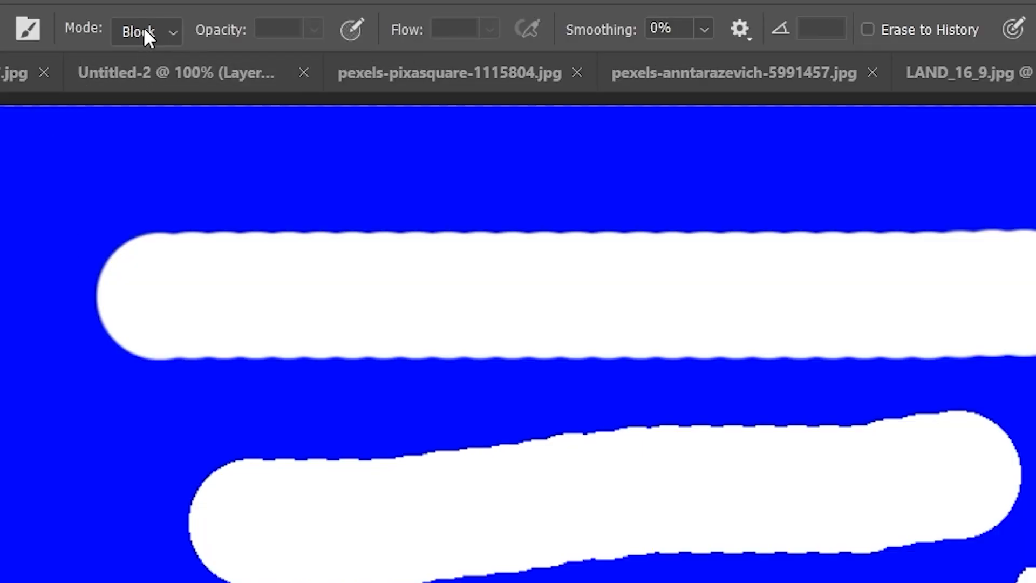
{"action": "left_click", "coordinate": [145, 32]}
{"action": "left_click", "coordinate": [147, 60]}
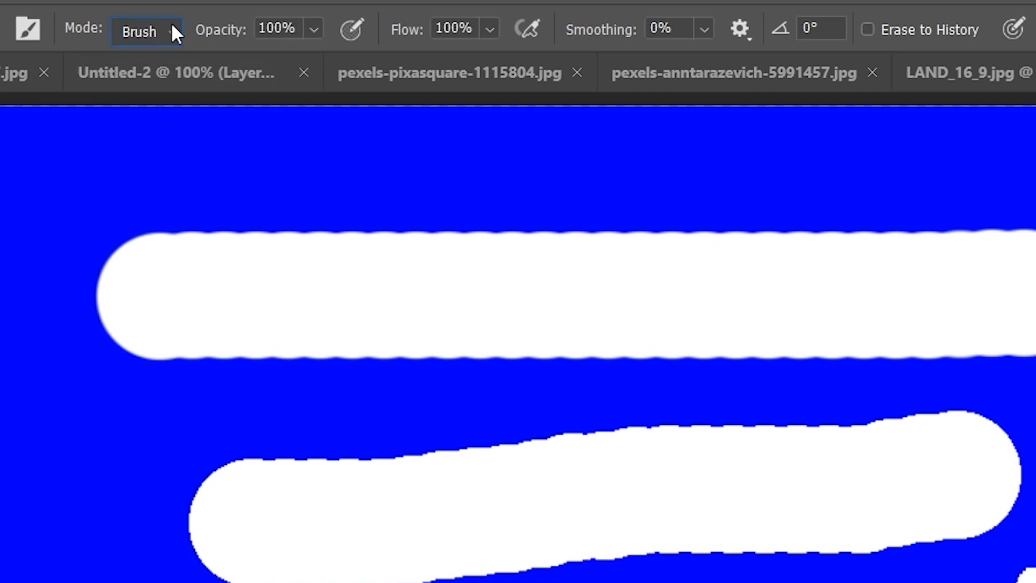